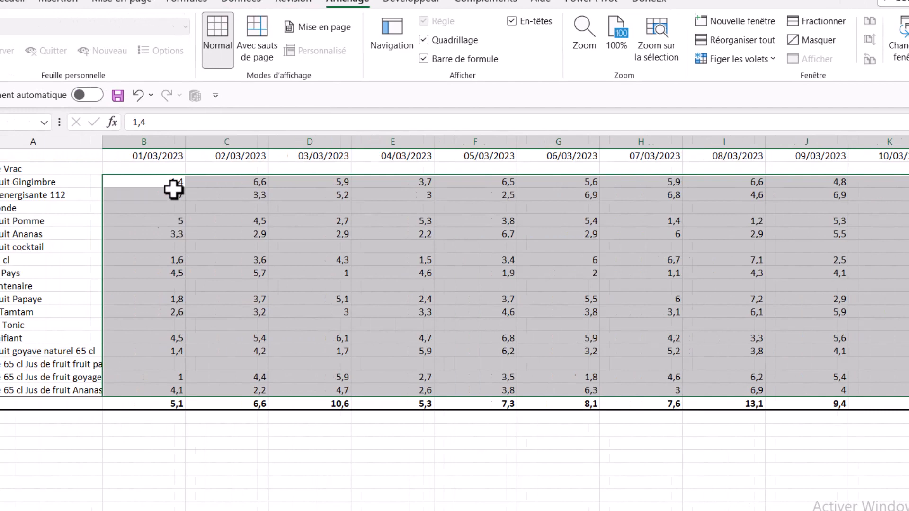
Examine the daily sales data on several of the numbered monthly sheets and the pivot table on the Reporting sheet.
left_click(173, 156)
left_click(223, 156)
left_click(319, 156)
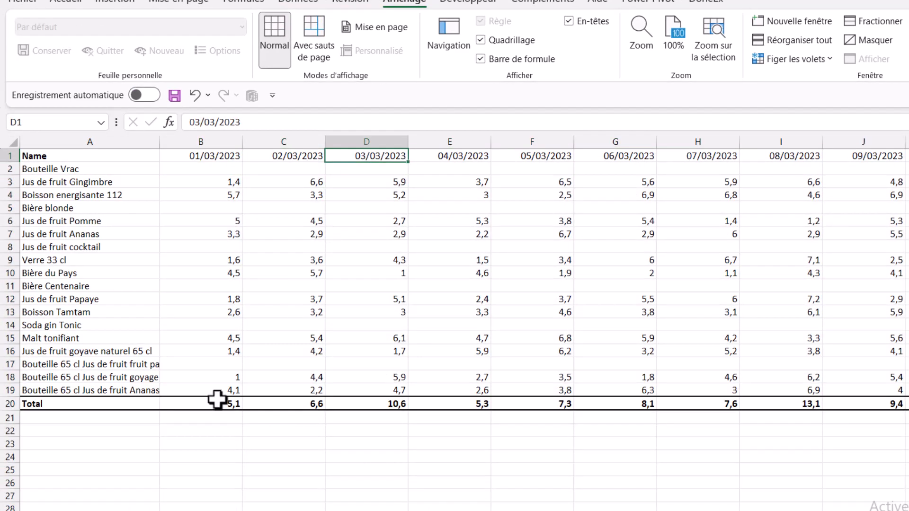
left_click(97, 482)
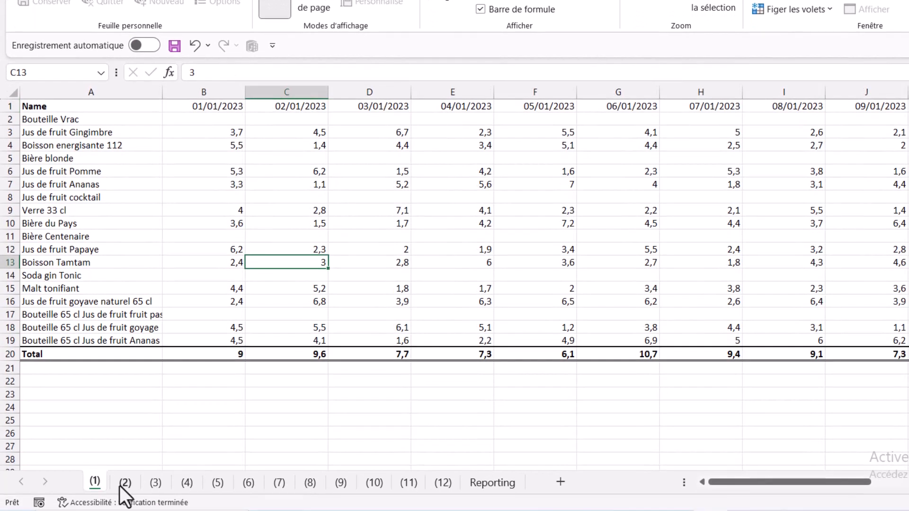
left_click(120, 486)
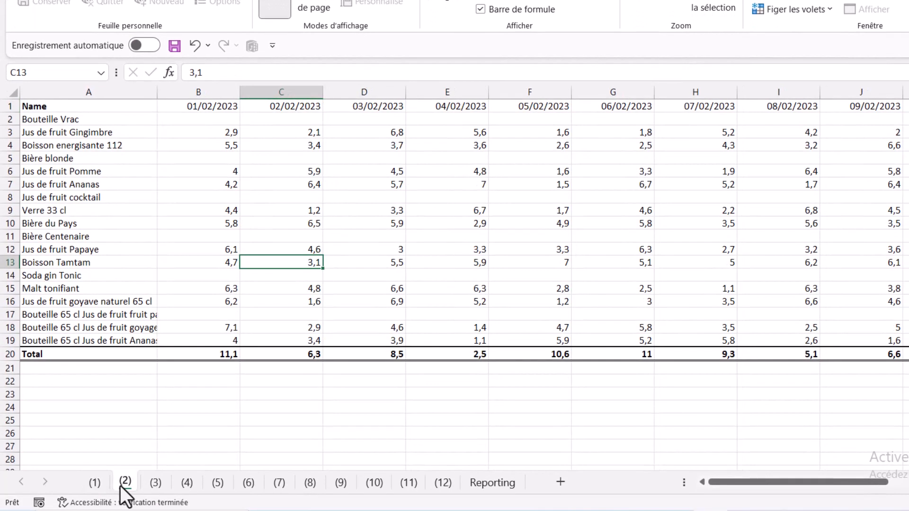
left_click(500, 485)
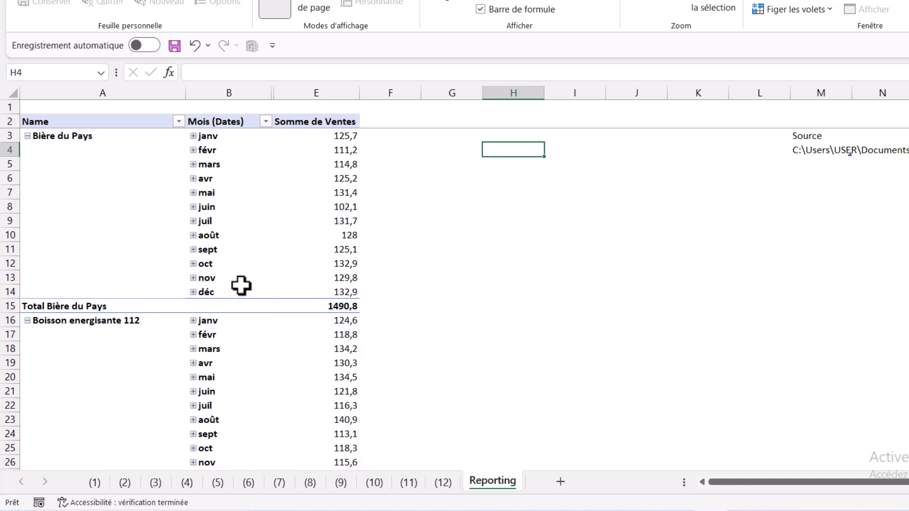
left_click(443, 483)
left_click(410, 484)
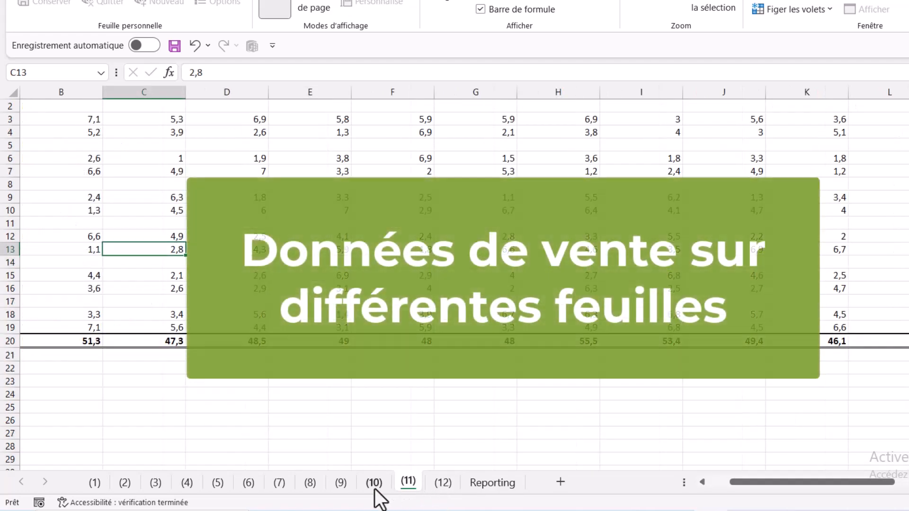
left_click(374, 484)
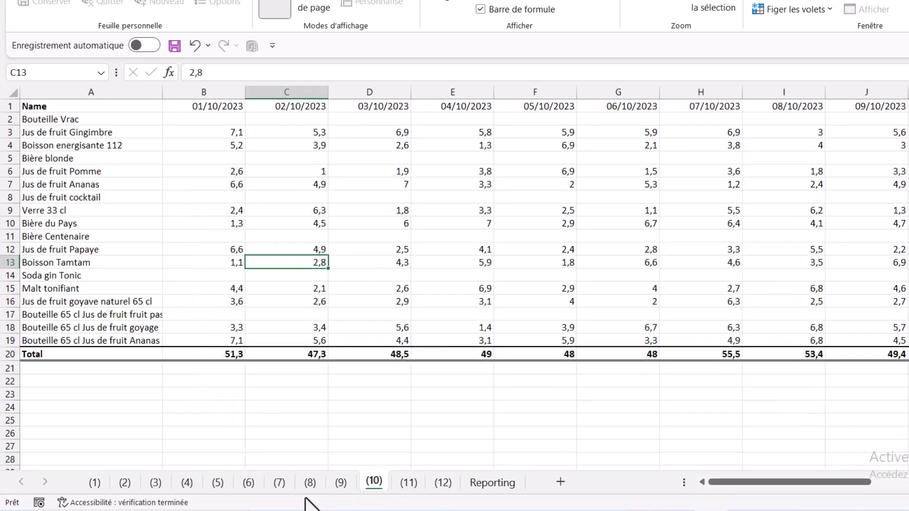
left_click(286, 488)
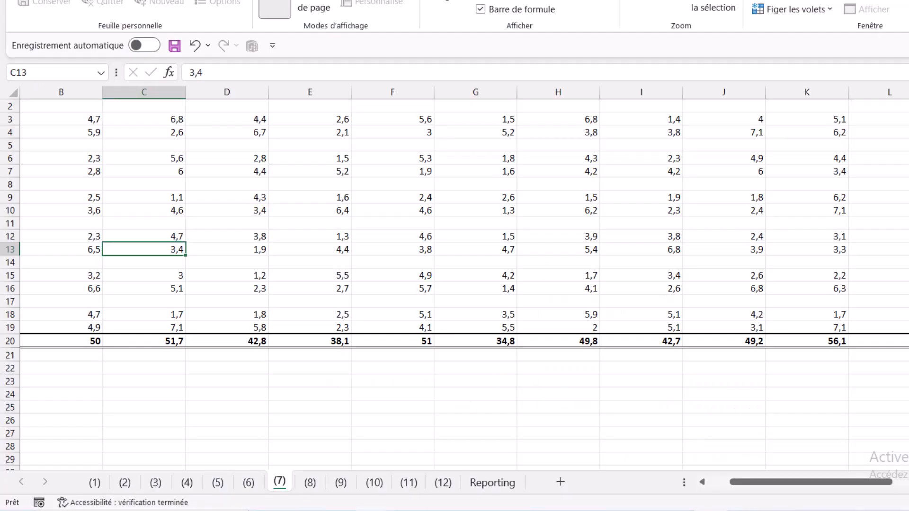
left_click(496, 481)
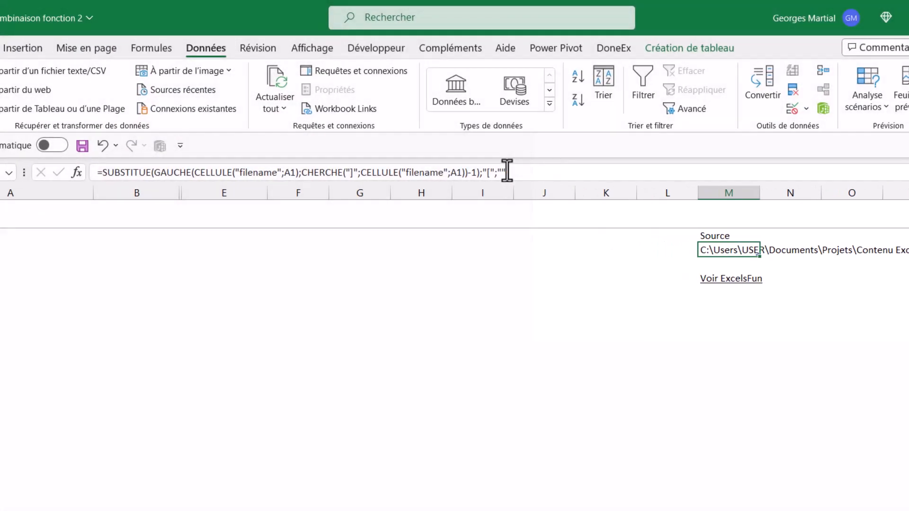
Review the workbook path formula in cell M4 of the Reporting sheet and the Voir ExcelsFun link beneath it.
left_click_drag(360, 173, 393, 177)
left_click_drag(527, 177, 58, 174)
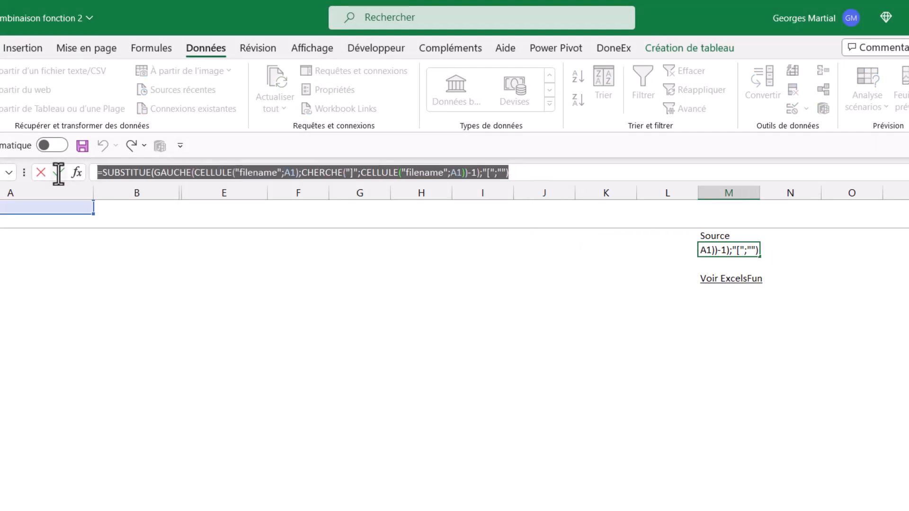
left_click(58, 173)
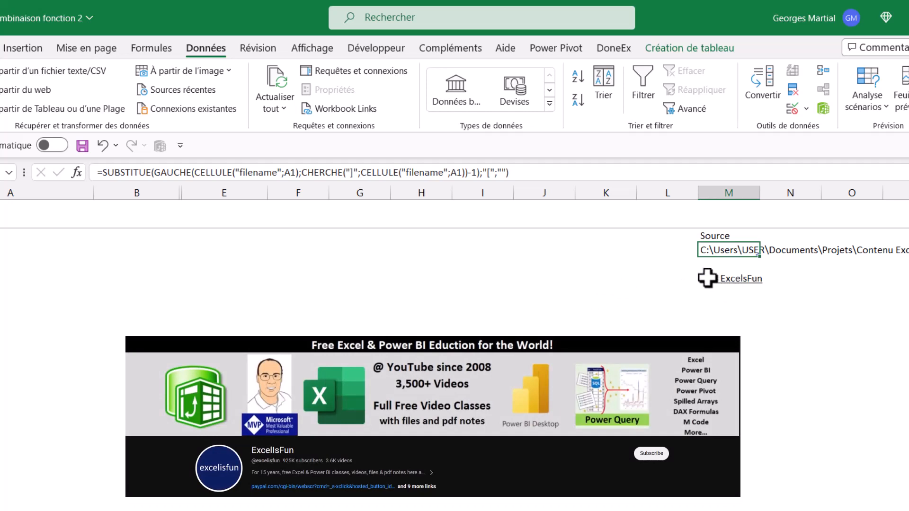
left_click(733, 280)
left_click(730, 292)
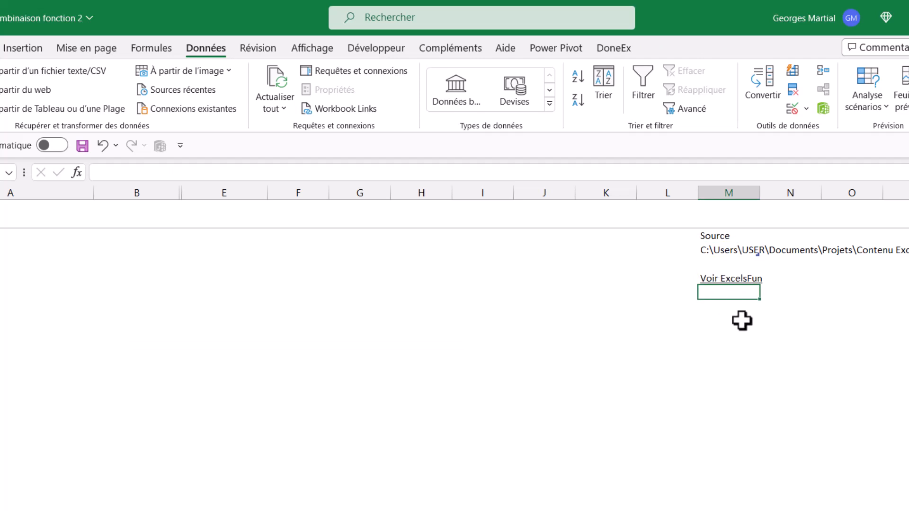
left_click(741, 306)
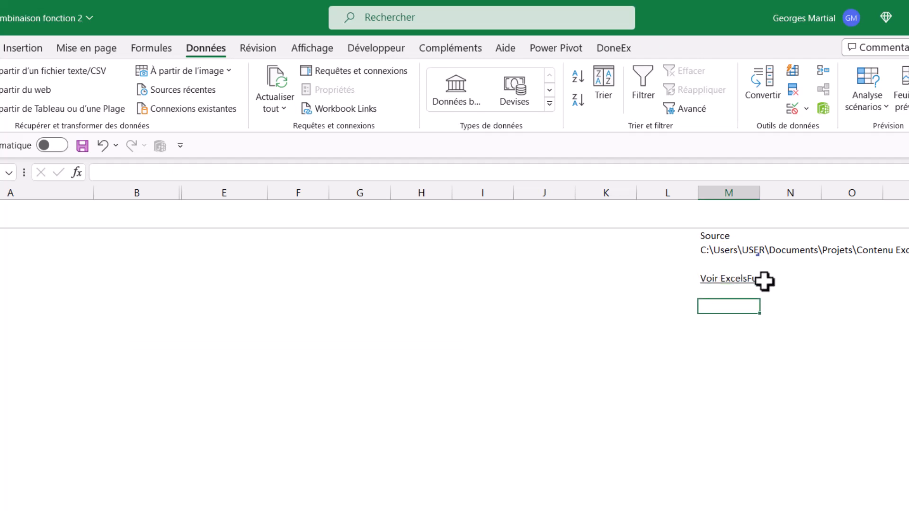
Load the Source table holding the workbook path into the Power Query editor and delete its Type modifié step.
left_click(716, 252)
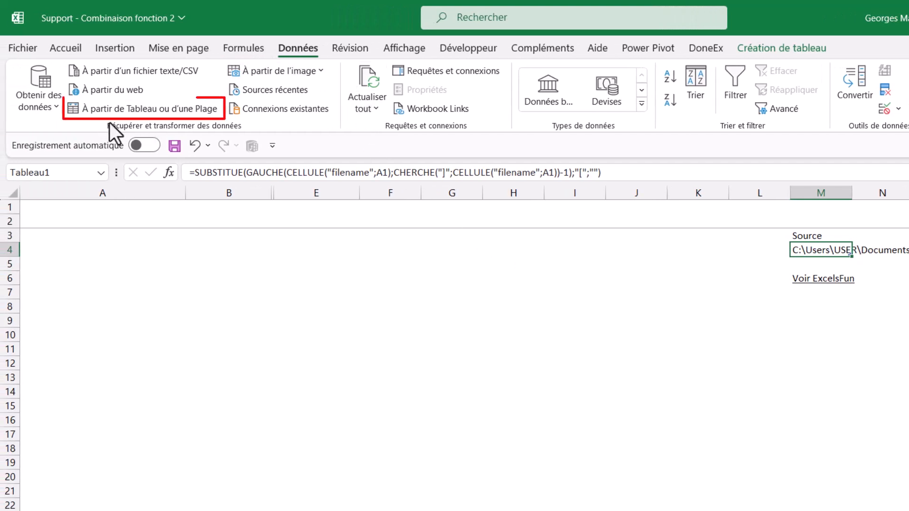
left_click(129, 117)
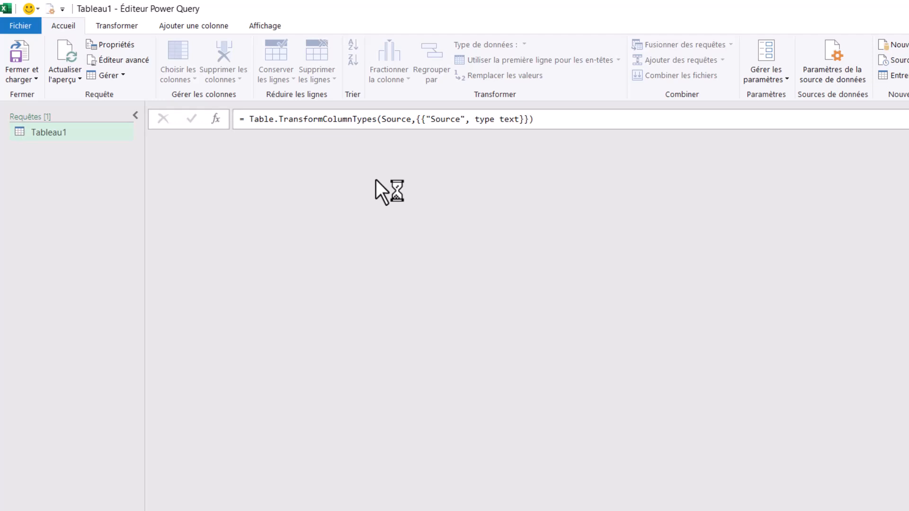
left_click(274, 156)
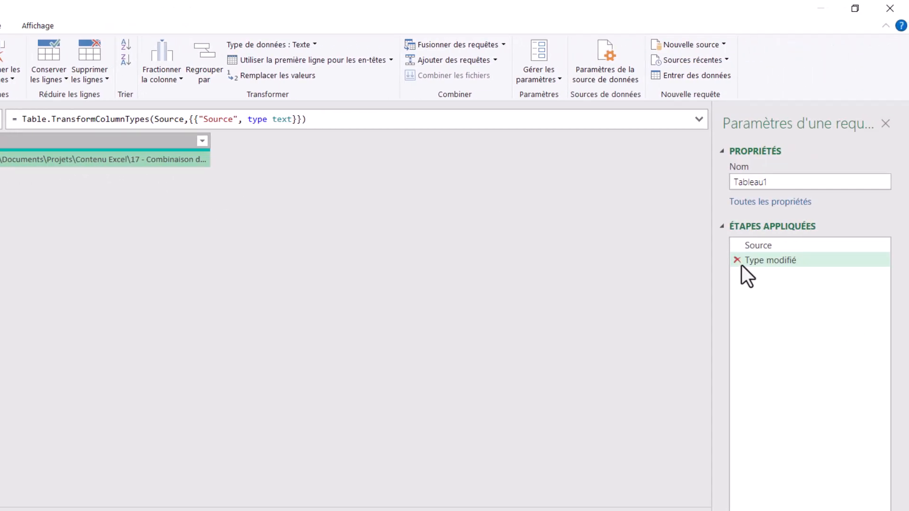
left_click(737, 261)
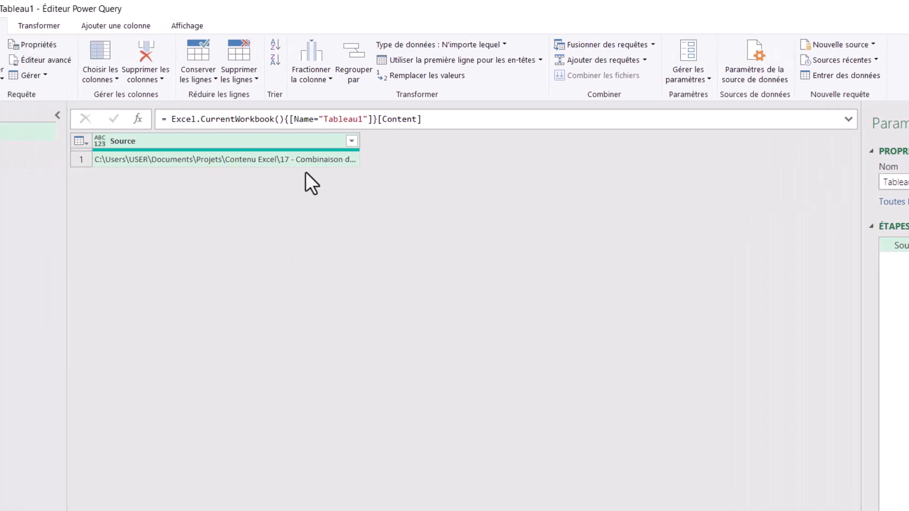
left_click(232, 162)
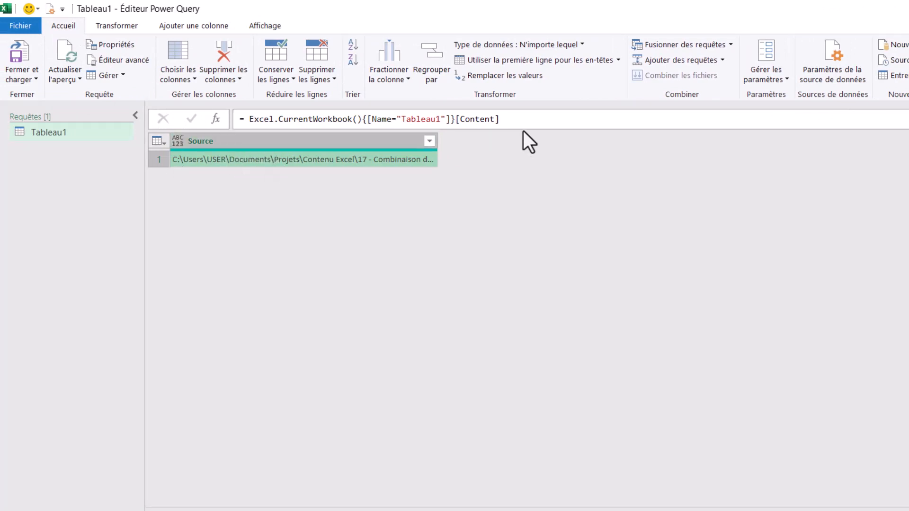
Append {0} to the Source step's formula after [Content] to extract the table's first row as a record.
left_click(556, 120)
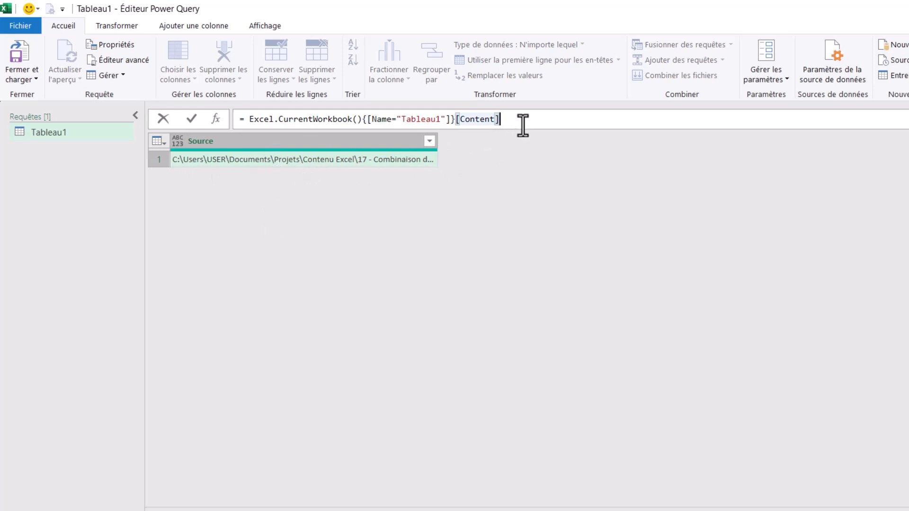
type("{")
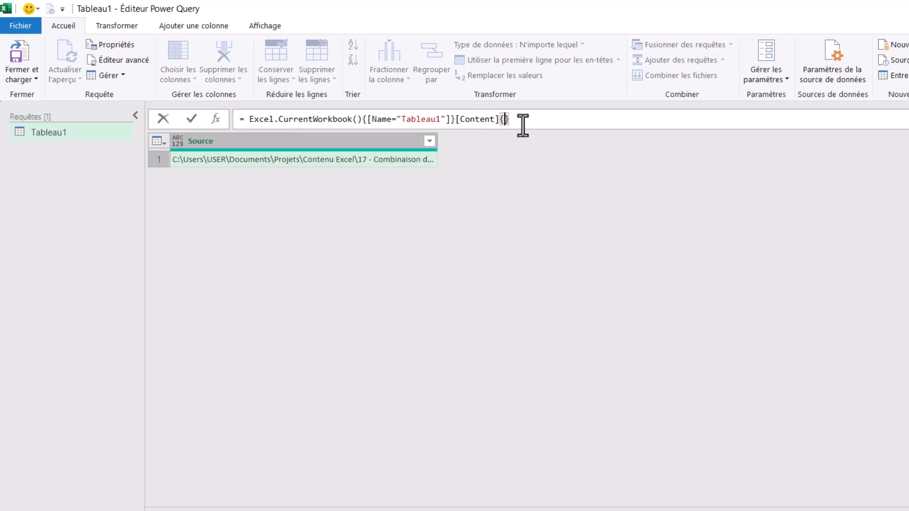
type("0")
left_click(511, 119)
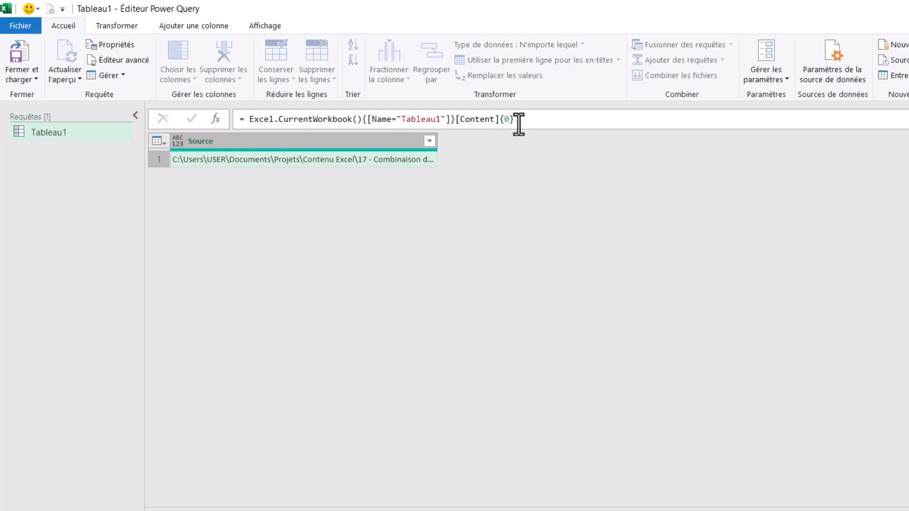
key("Return")
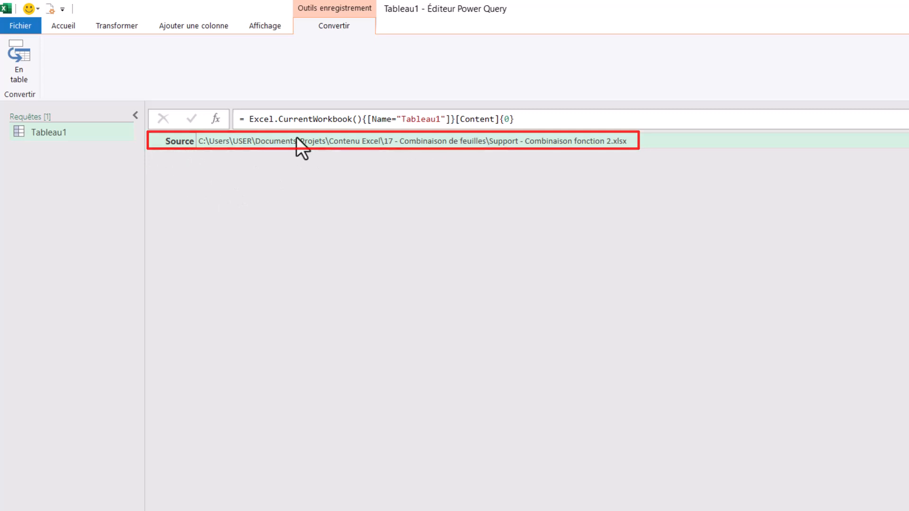
Append [Source] after {0} in the Source step's formula to return only the file path as text.
left_click(553, 118)
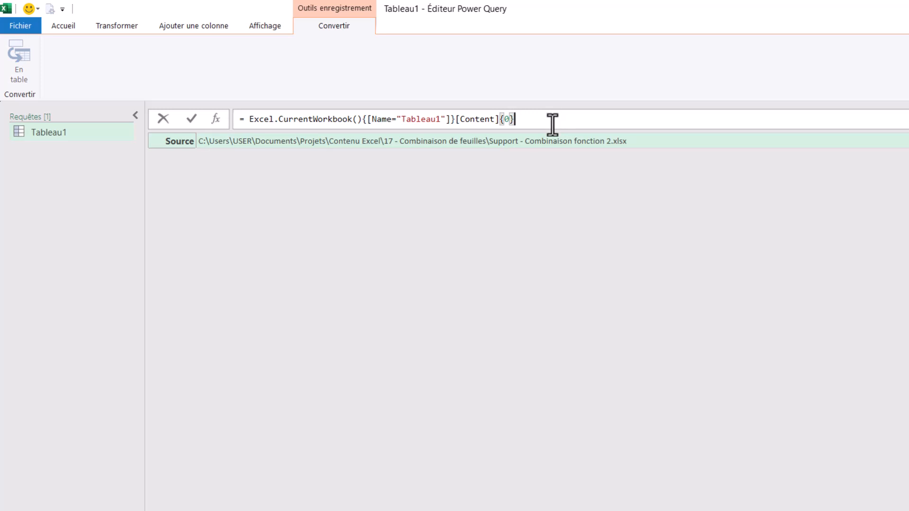
type("[Source")
key("Return")
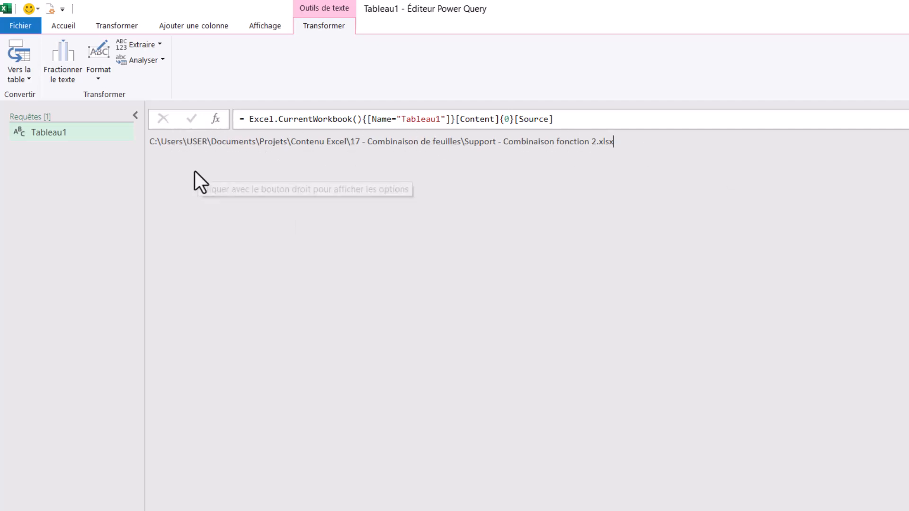
Add a custom step after Source and replace its formula with the File.Contents function.
left_click(215, 121)
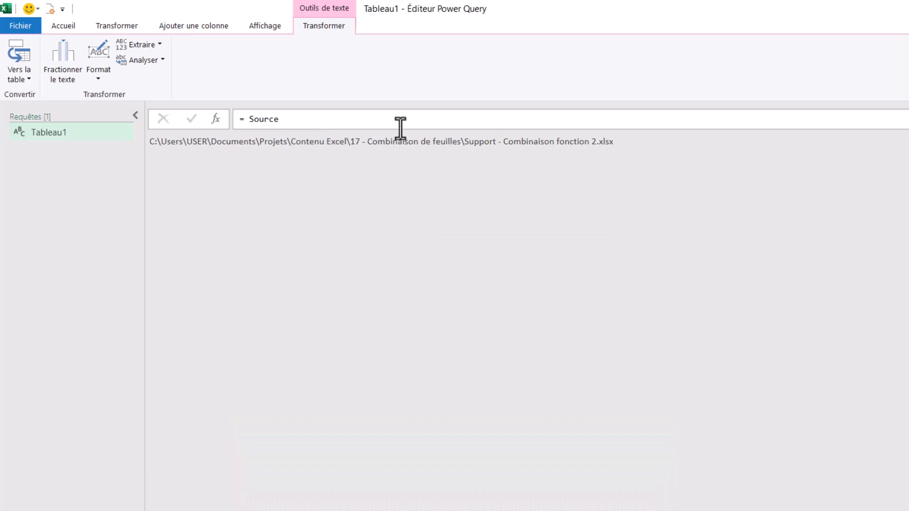
double_click(253, 120)
type("Fi")
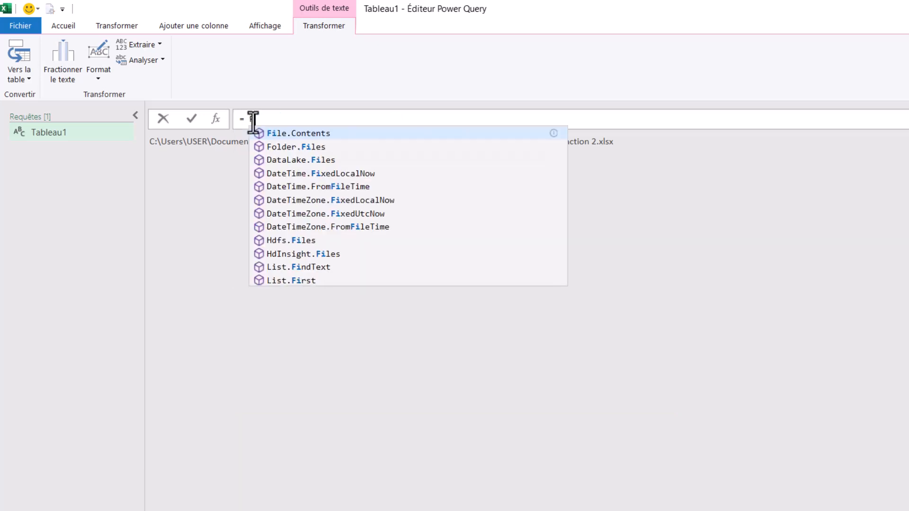
type("le")
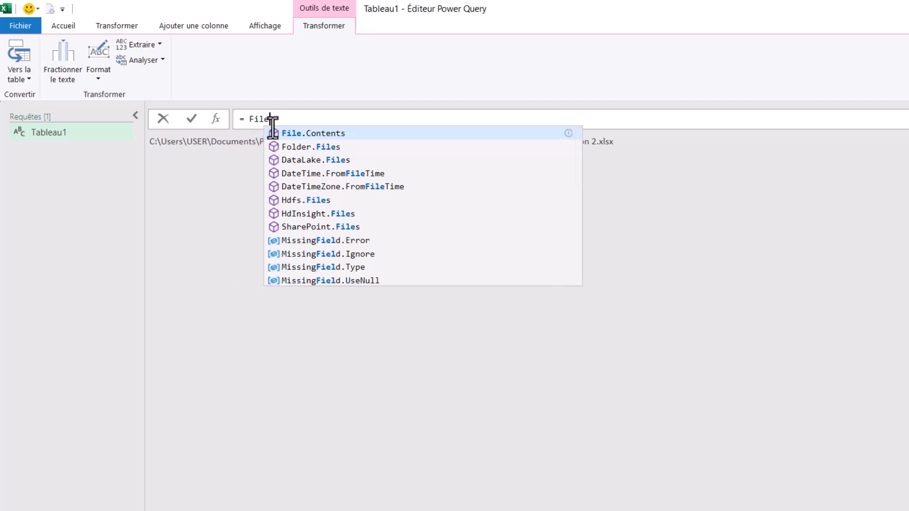
left_click(307, 134)
key("Return")
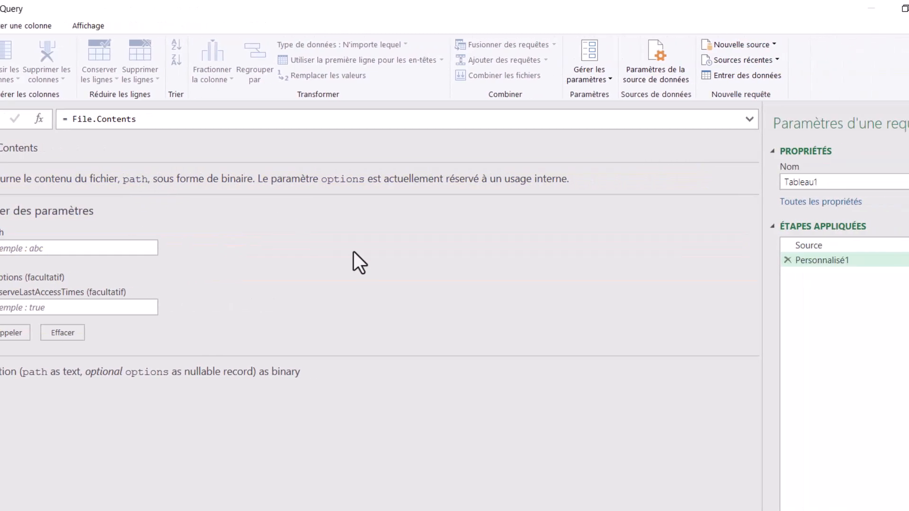
Complete the custom step as File.Contents(Source) and open the resulting file as Excel.Workbook(File.Contents(Source), null, true).
left_click(772, 245)
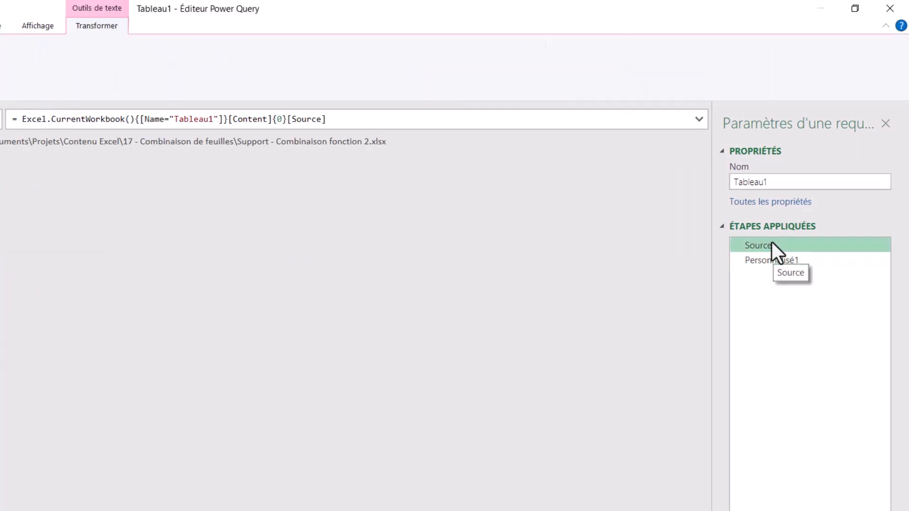
left_click(794, 260)
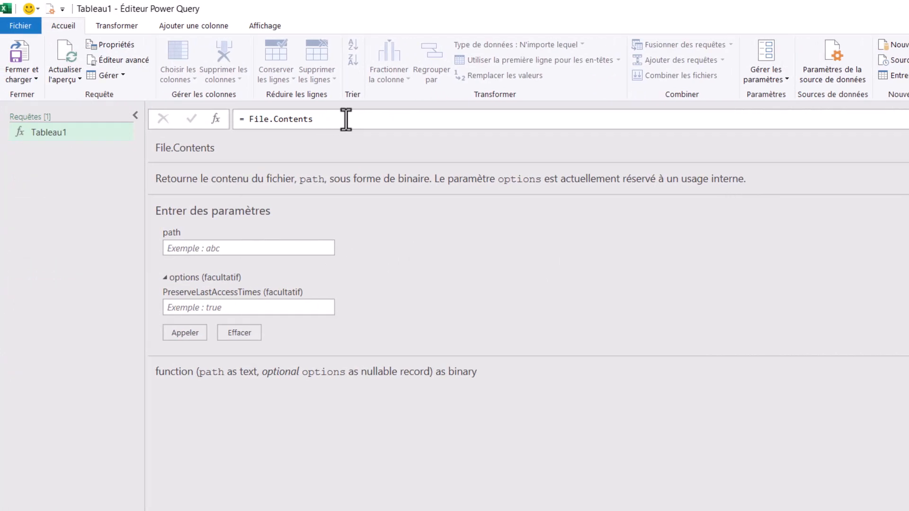
left_click(346, 120)
type("(")
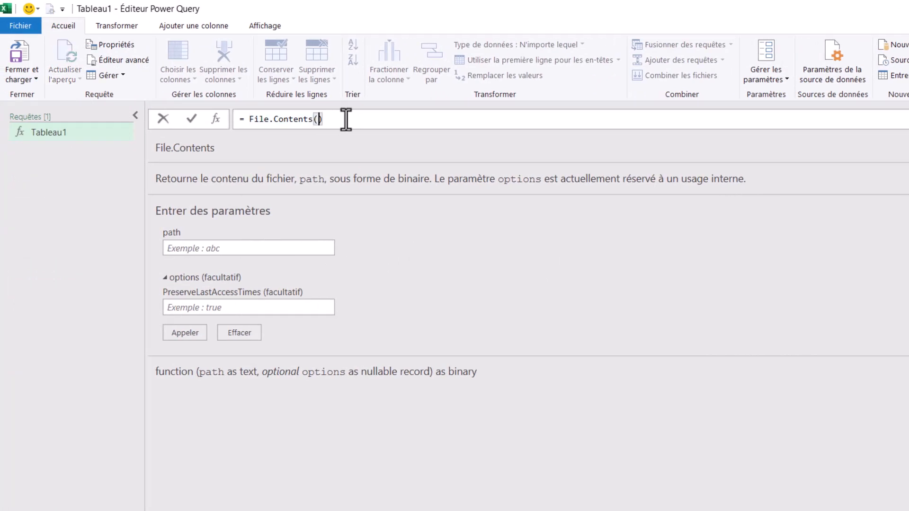
type("Sour")
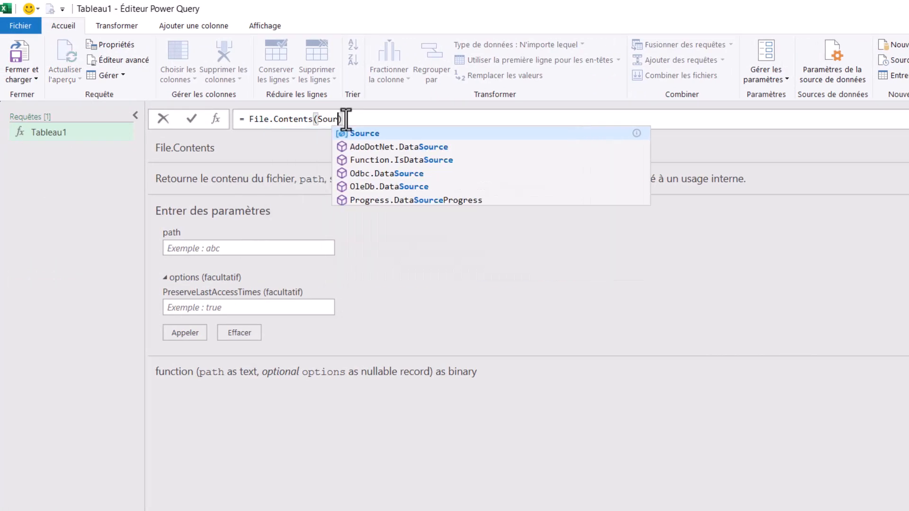
type("ce")
left_click(381, 136)
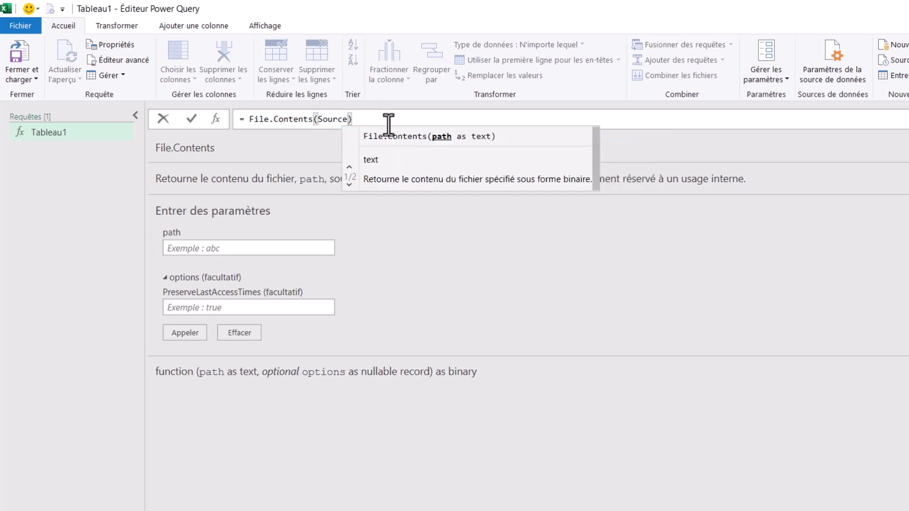
key("Return")
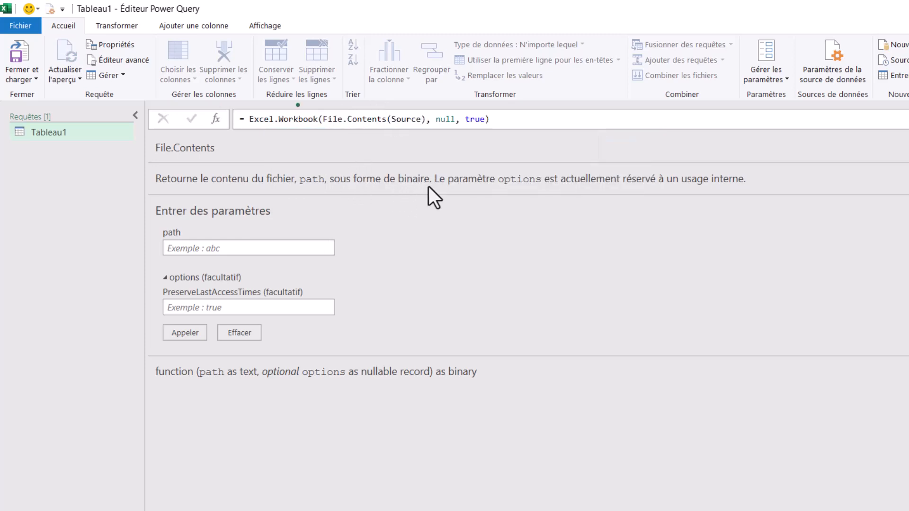
key("Return")
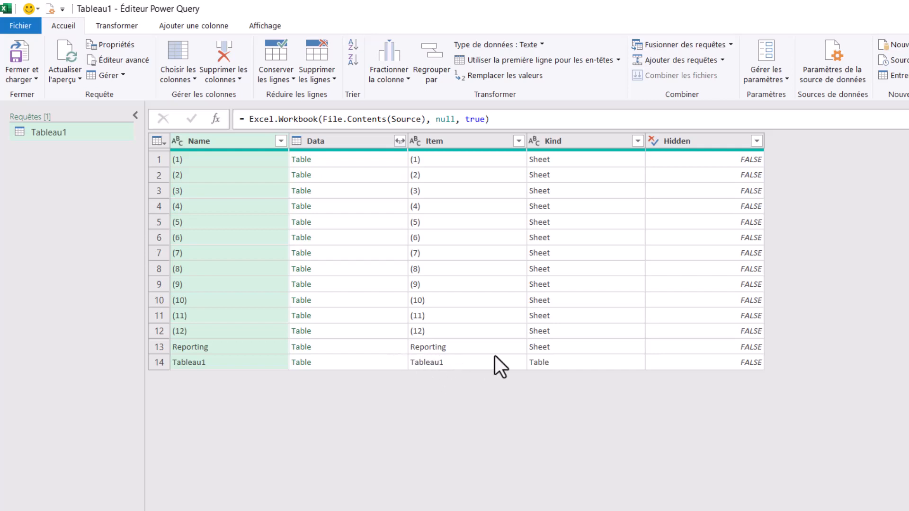
Preview the nested table in the Data column for the Tableau1 row.
left_click(447, 362)
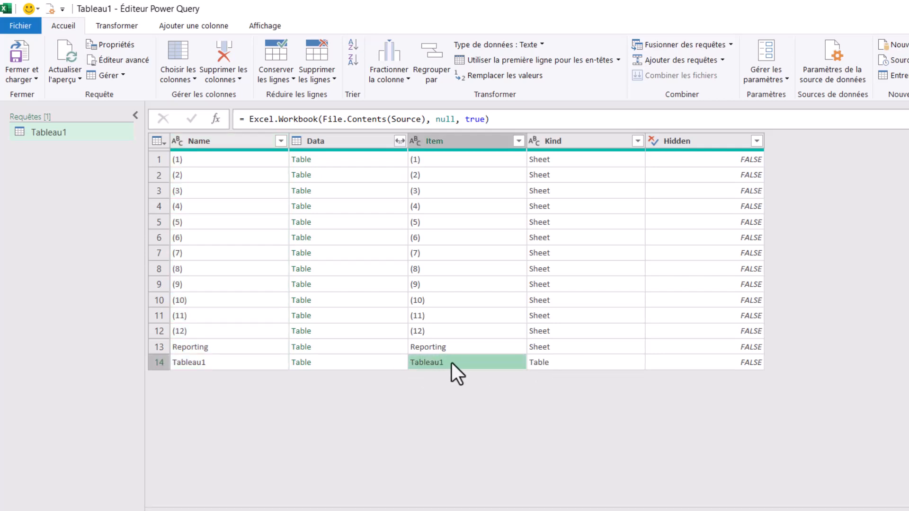
left_click(345, 361)
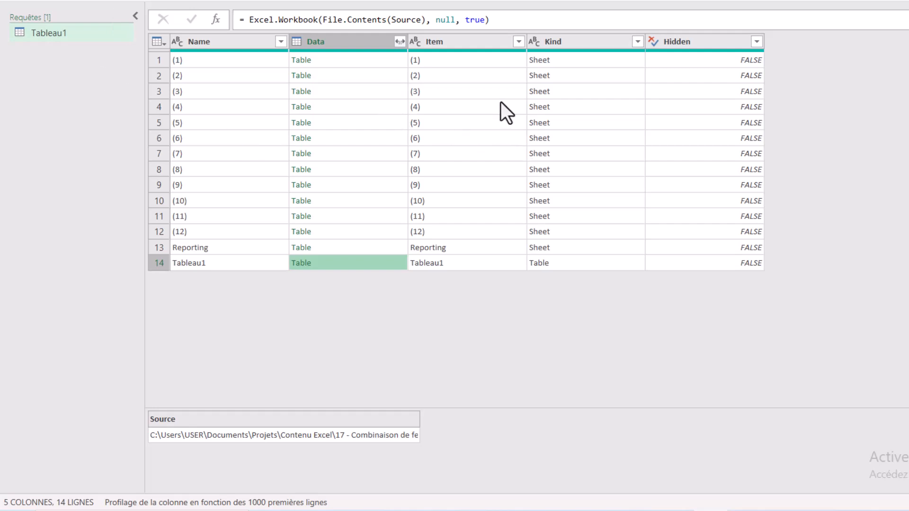
Preview the nested tables in the Data column for sheets (1) to (4) in an enlarged preview area.
left_click(385, 61)
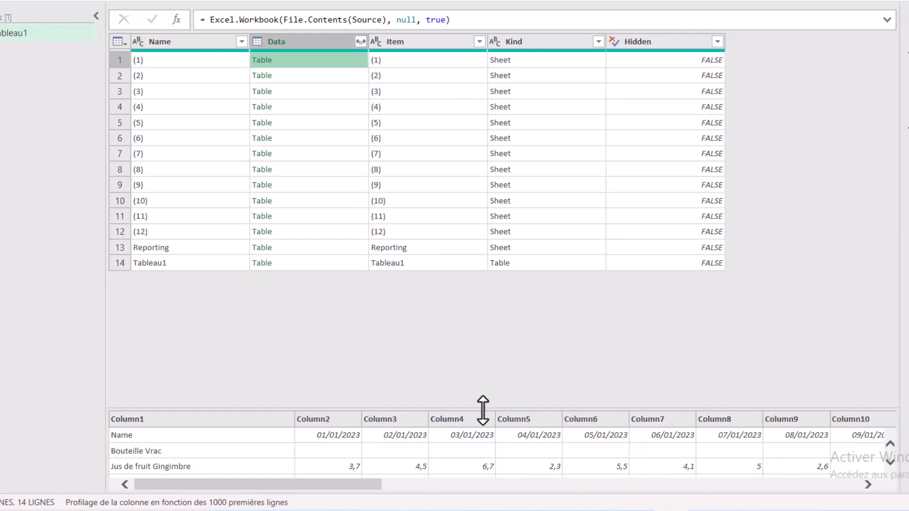
left_click_drag(520, 408, 521, 284)
left_click_drag(430, 284, 430, 284)
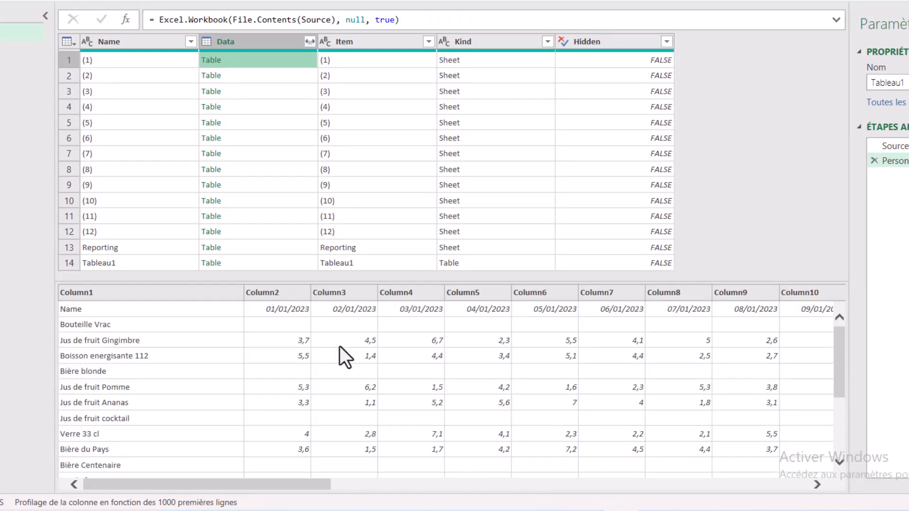
left_click(263, 75)
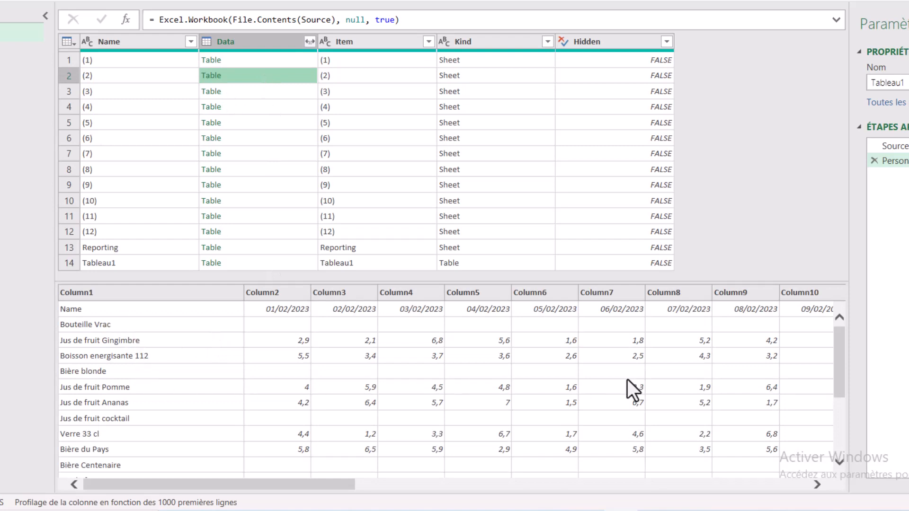
left_click(308, 97)
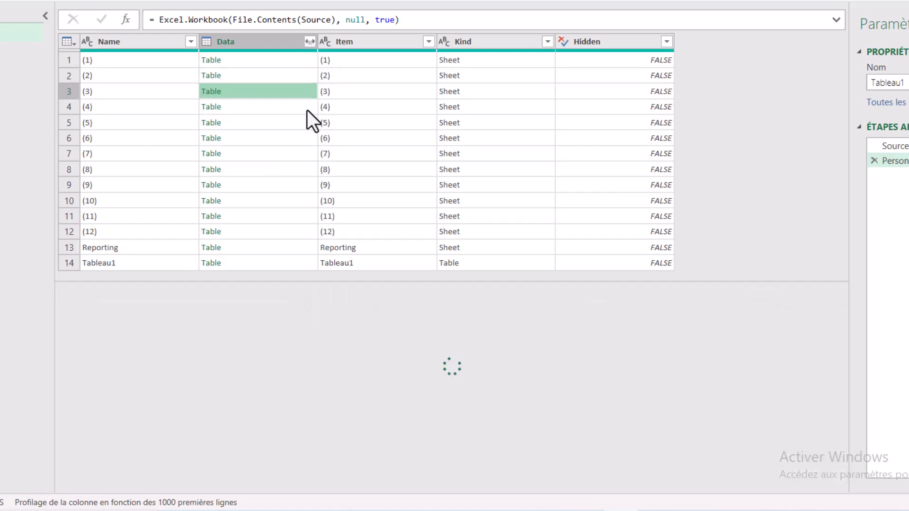
left_click(308, 110)
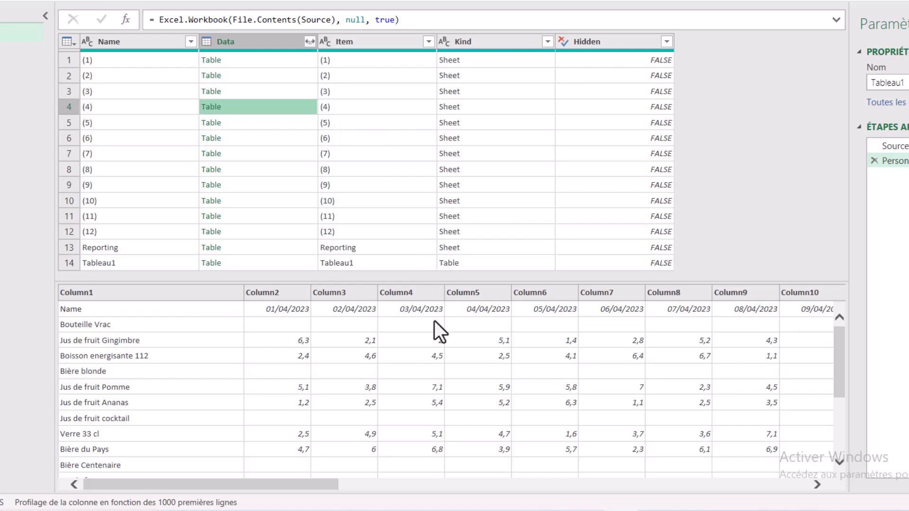
left_click_drag(434, 280, 439, 453)
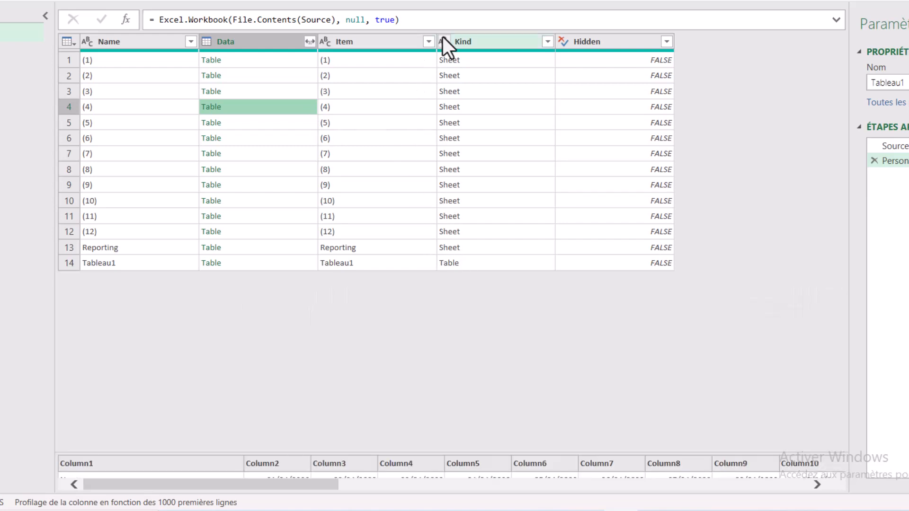
Filter the Item column to exclude Reporting and Tableau1, keeping only items (1) to (12).
left_click(428, 42)
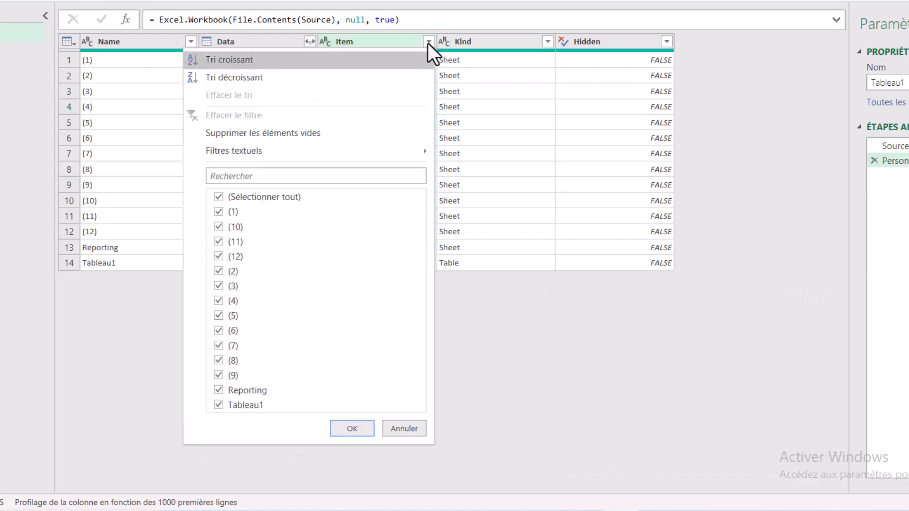
left_click(221, 390)
left_click(218, 406)
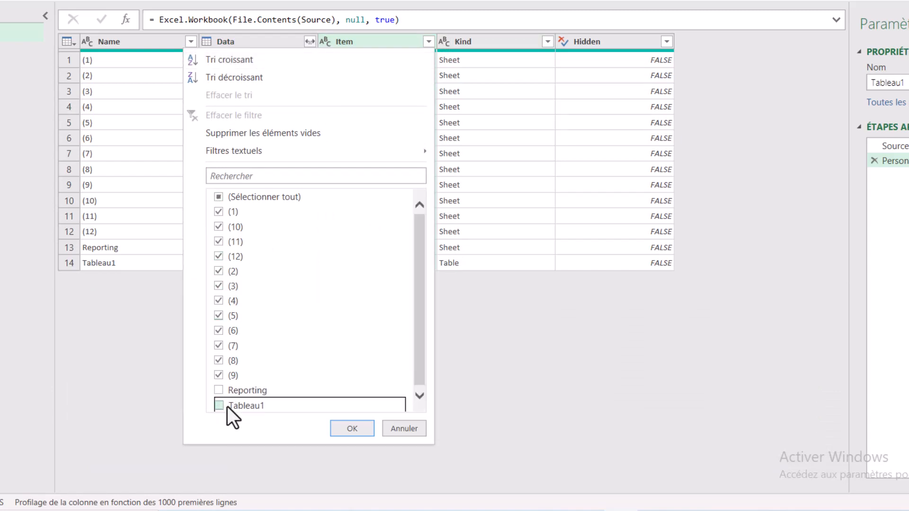
left_click(352, 429)
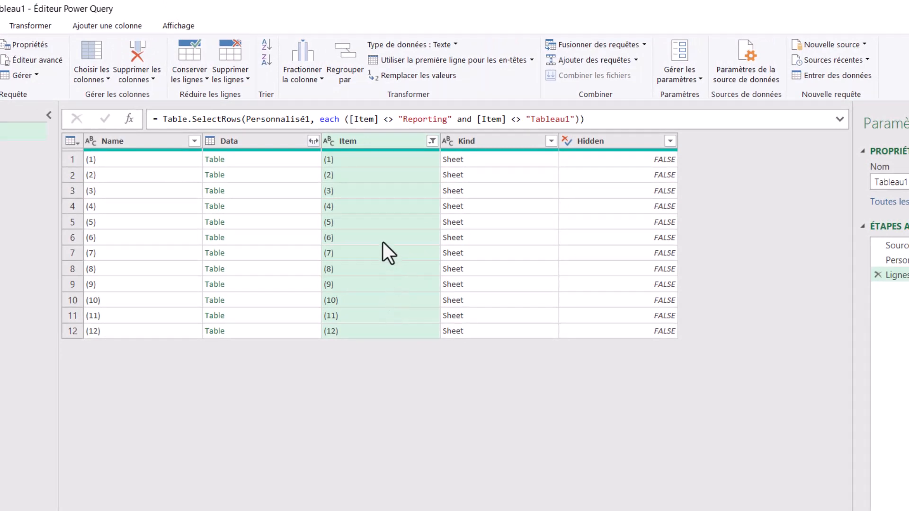
Remove every column except Data from the Tableau1 query.
left_click(317, 142)
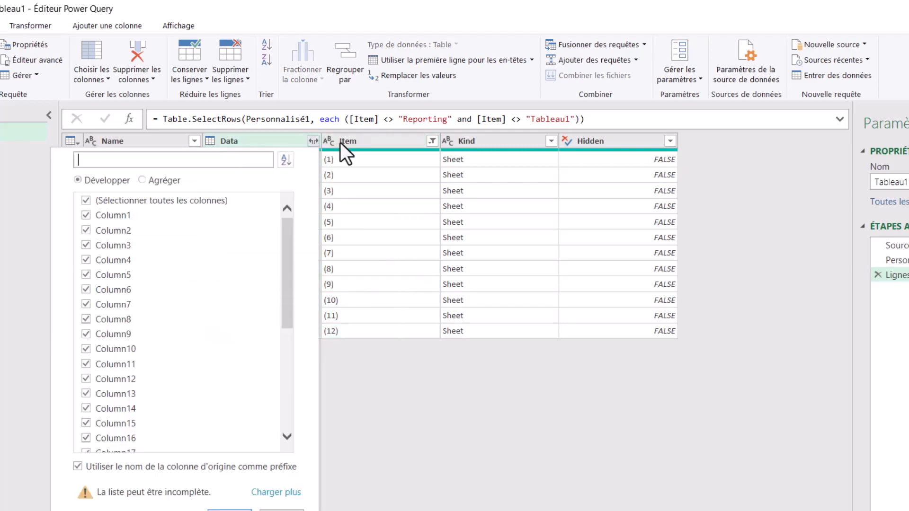
left_click(367, 142)
left_click(255, 145)
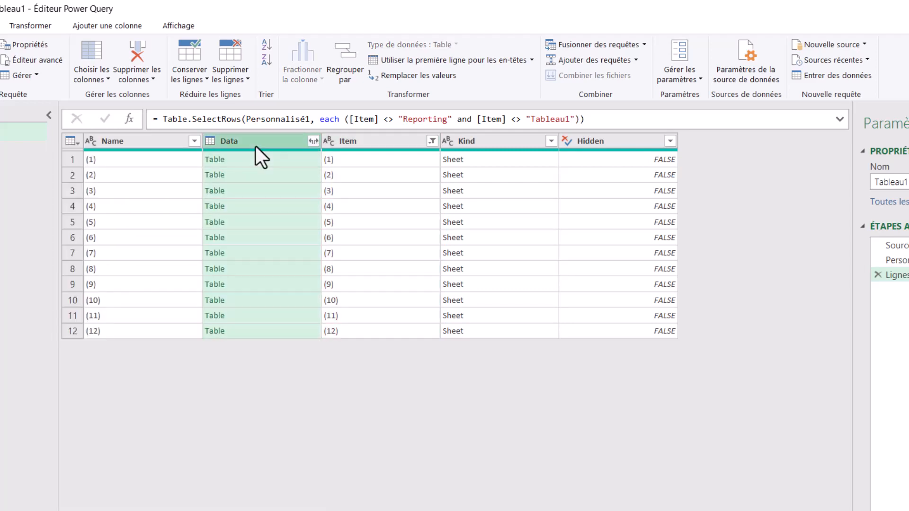
right_click(256, 144)
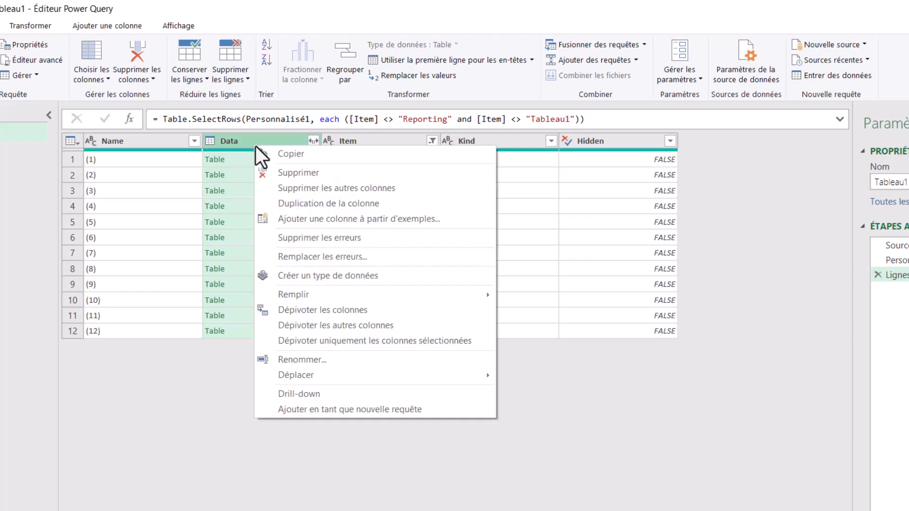
left_click(354, 189)
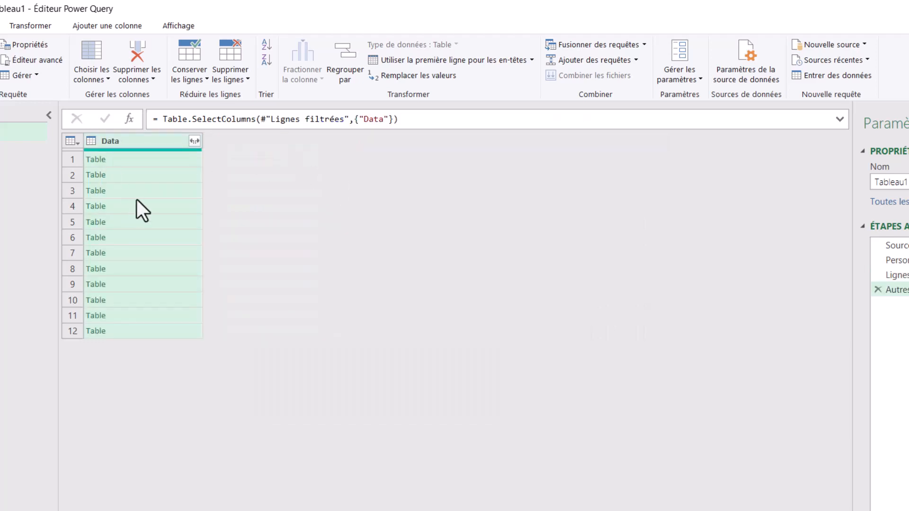
Load the full list of nested columns and expand the Data column with all of them, using the original column name as prefix.
left_click(194, 141)
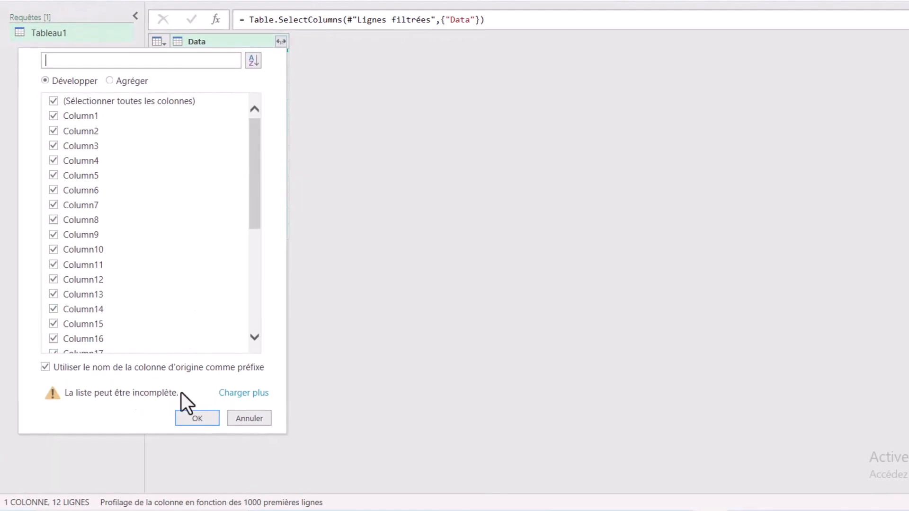
left_click(242, 394)
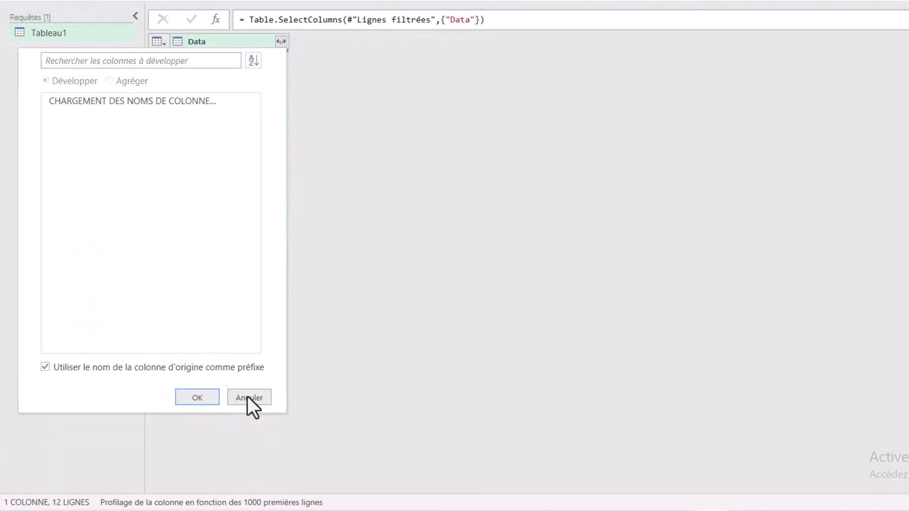
left_click(200, 400)
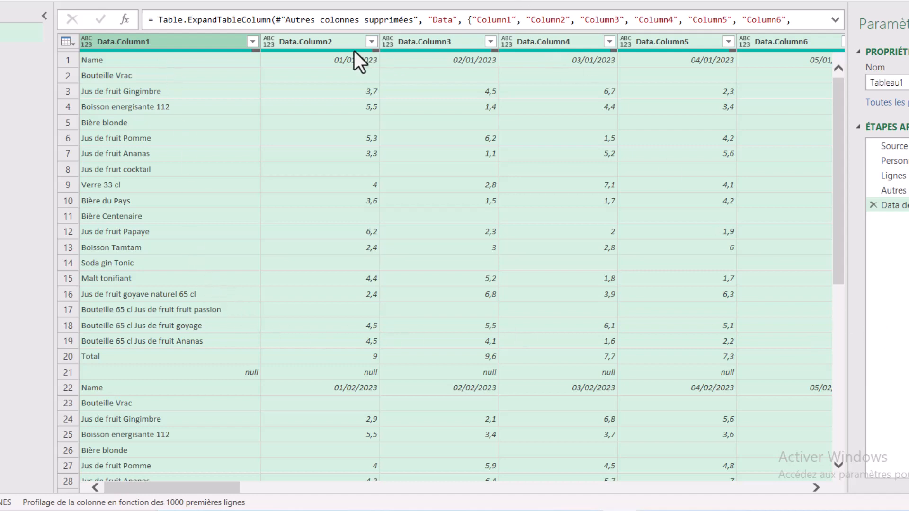
Examine the date header rows at the start of each monthly block in the expanded data.
left_click(481, 59)
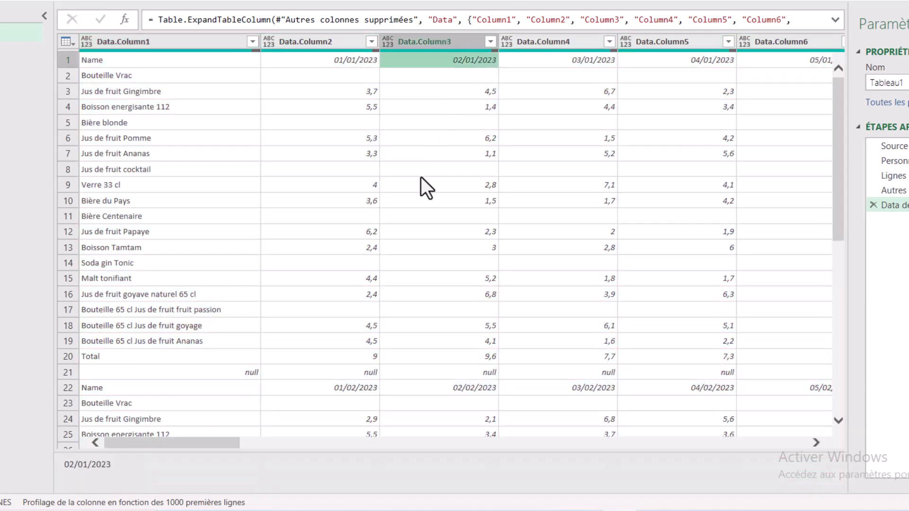
scroll(412, 187, "down", 6)
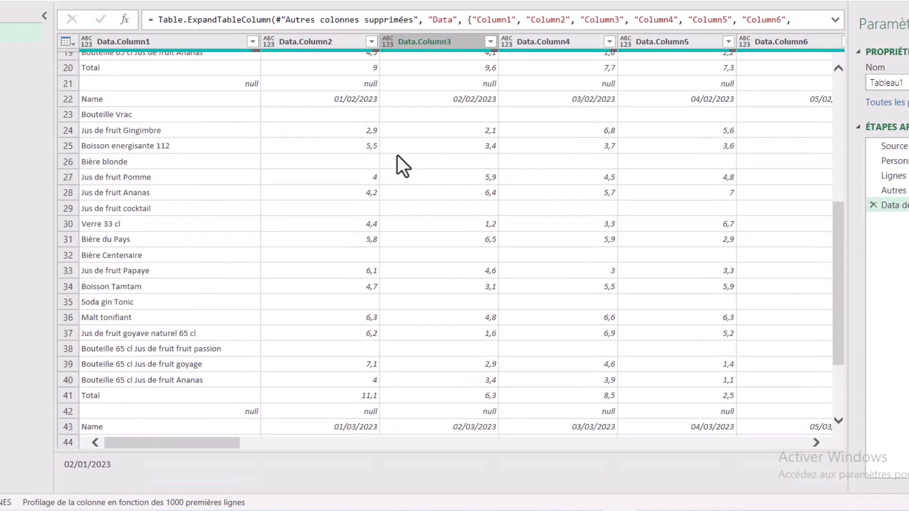
left_click(325, 101)
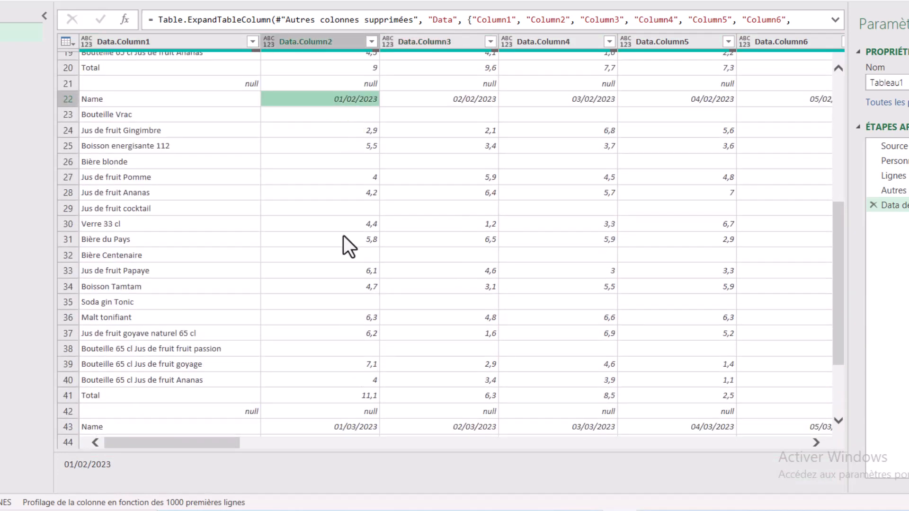
scroll(453, 259, "down", 5)
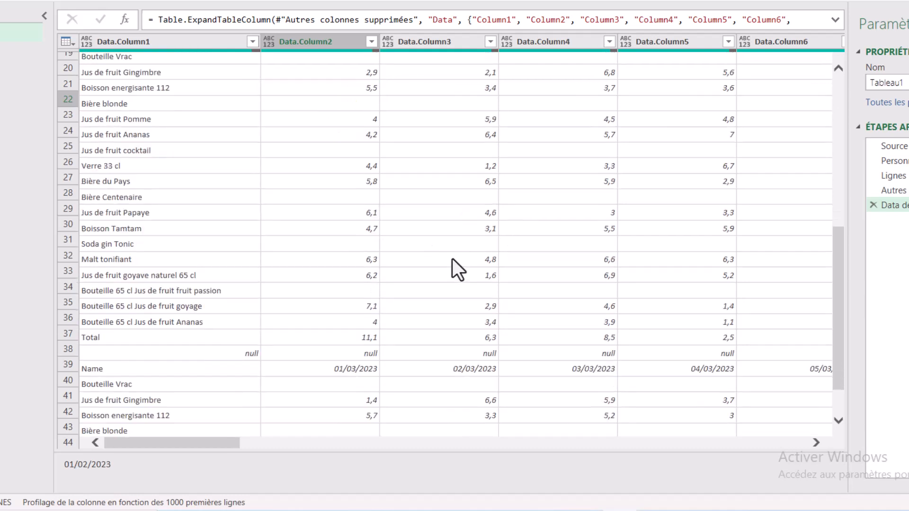
scroll(414, 269, "down", 3)
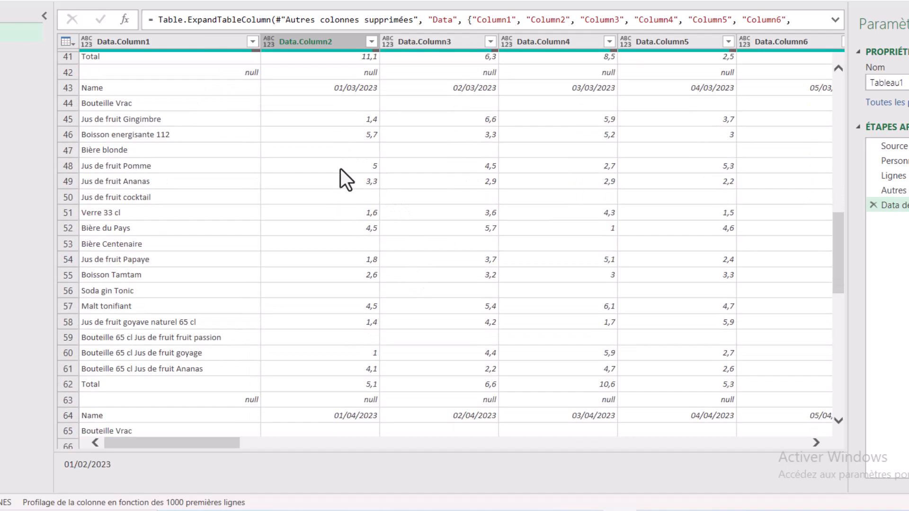
scroll(340, 168, "up", 13)
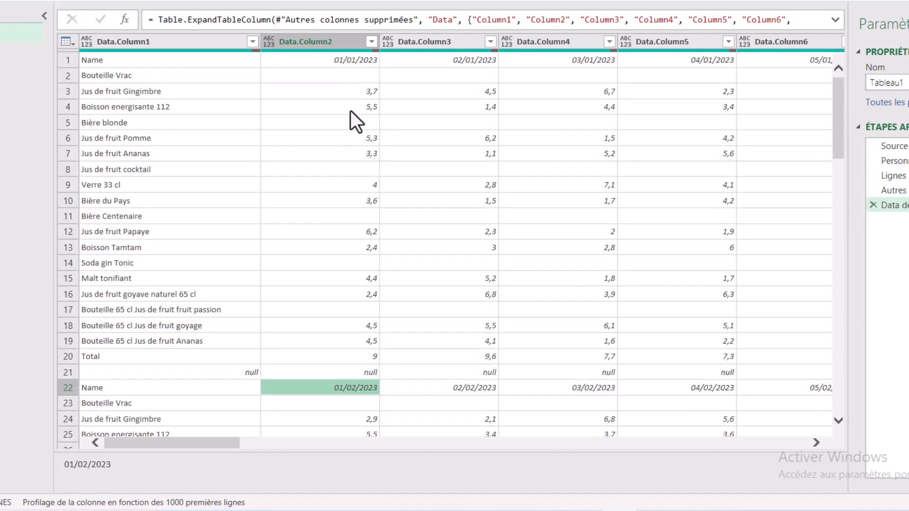
scroll(356, 310, "down", 7)
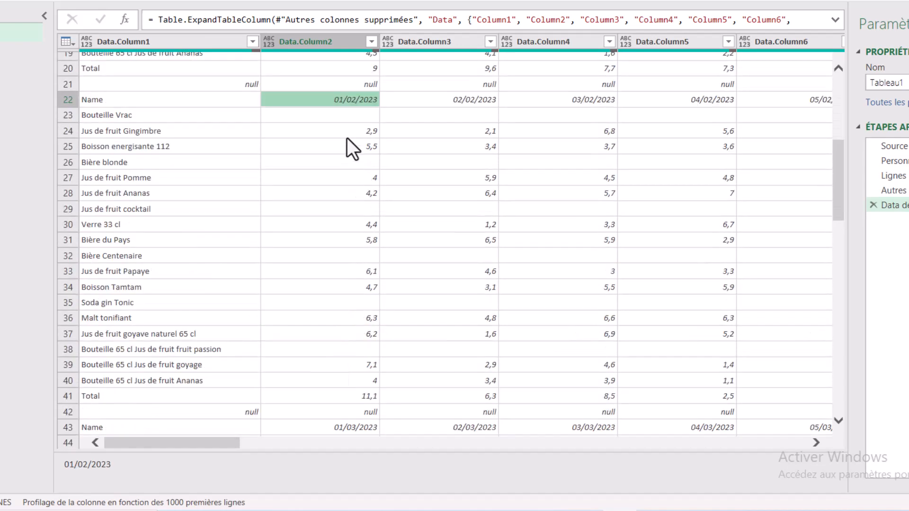
scroll(332, 322, "down", 5)
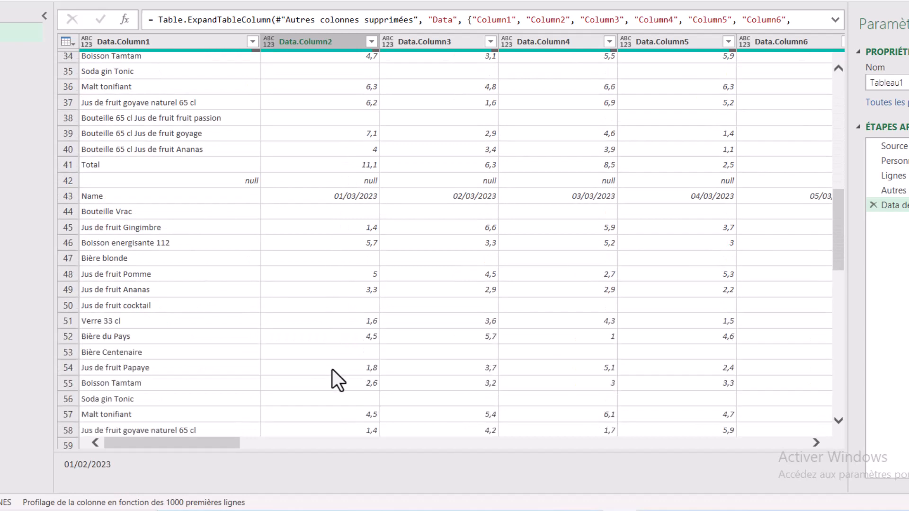
scroll(333, 365, "down", 3)
scroll(396, 226, "up", 13)
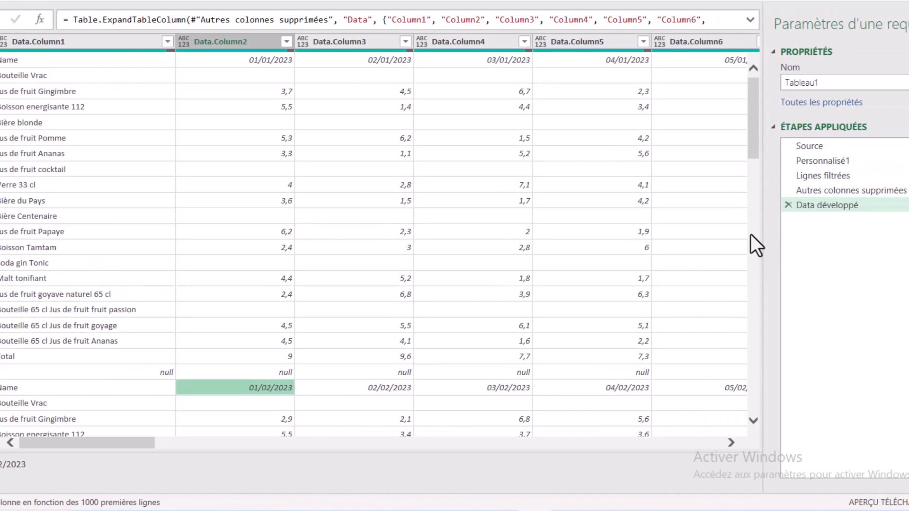
Delete the Data développé step to return to the unexpanded Data column, and select that column.
left_click(738, 205)
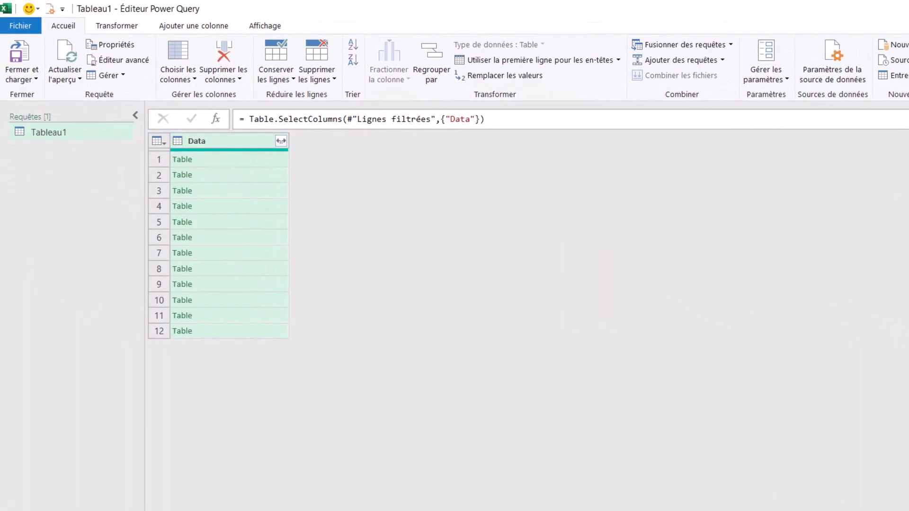
left_click(237, 141)
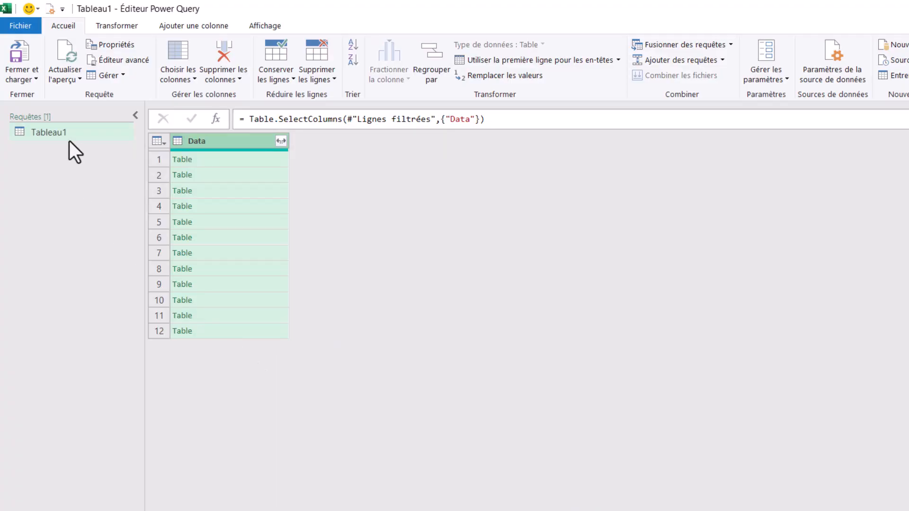
Duplicate the Tableau1 query and rename the copy FunctionTransform.
right_click(68, 129)
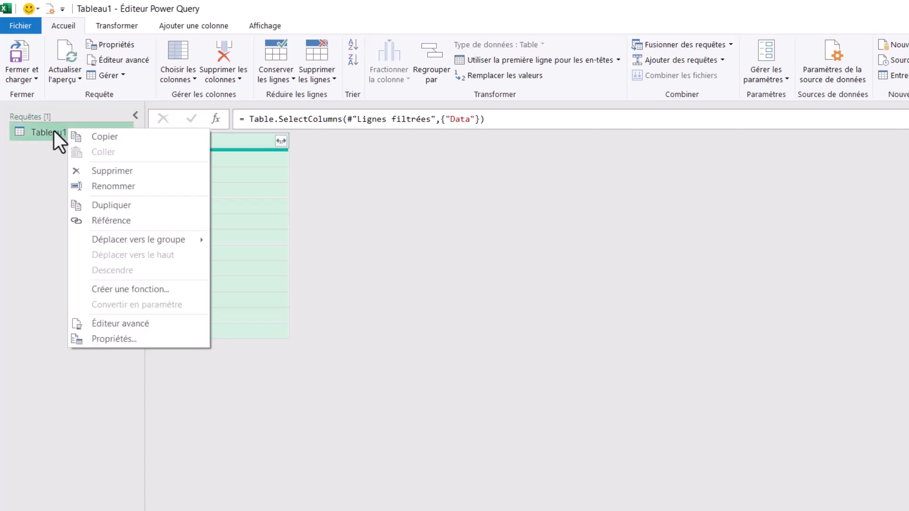
left_click(127, 205)
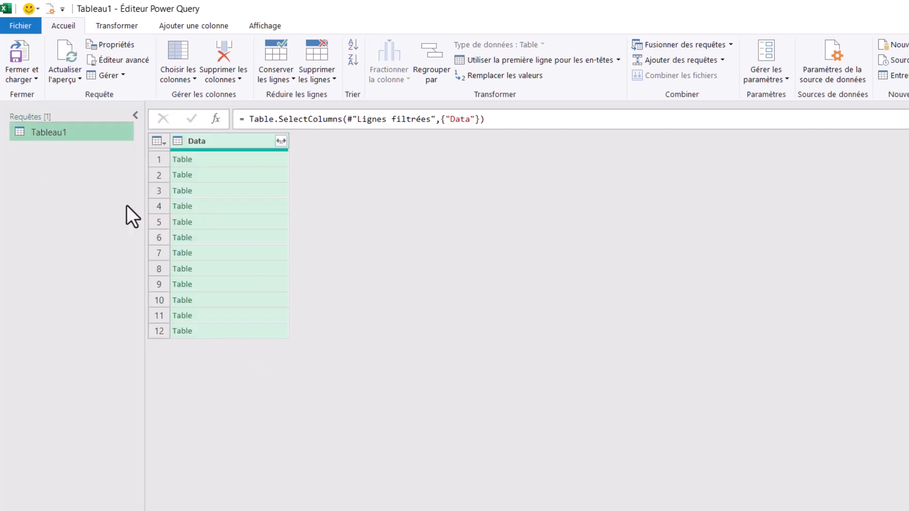
double_click(61, 153)
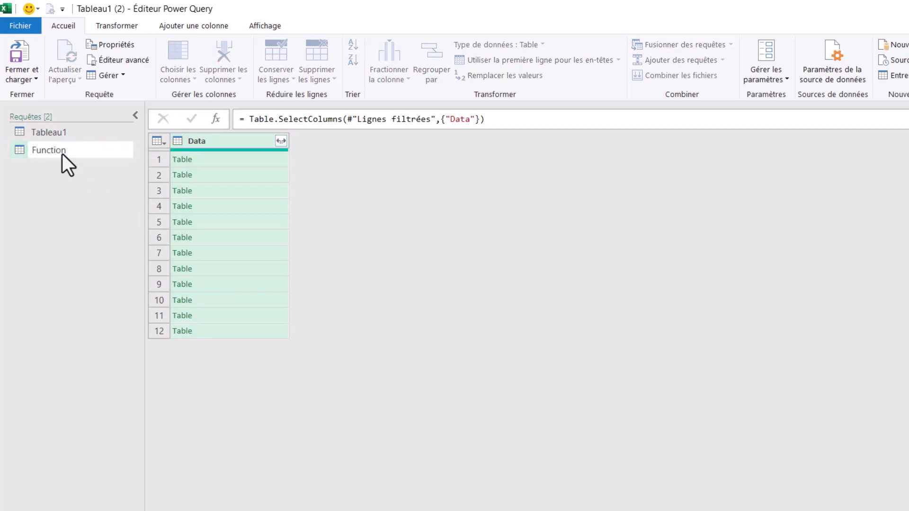
type("FunctionTranbsform")
left_click(89, 151)
key("BackSpace")
left_click(184, 179)
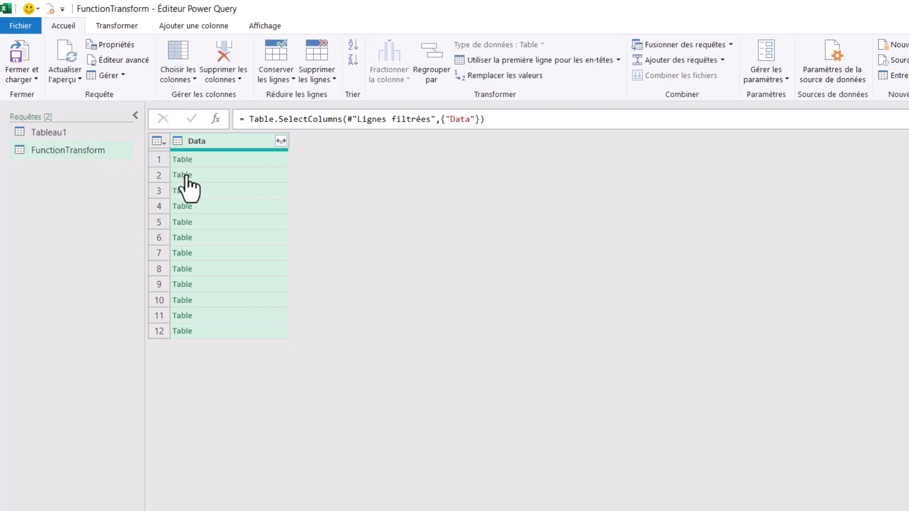
Drill into the second row's nested table in FunctionTransform and delete the resulting Type modifié and Data steps.
left_click(185, 178)
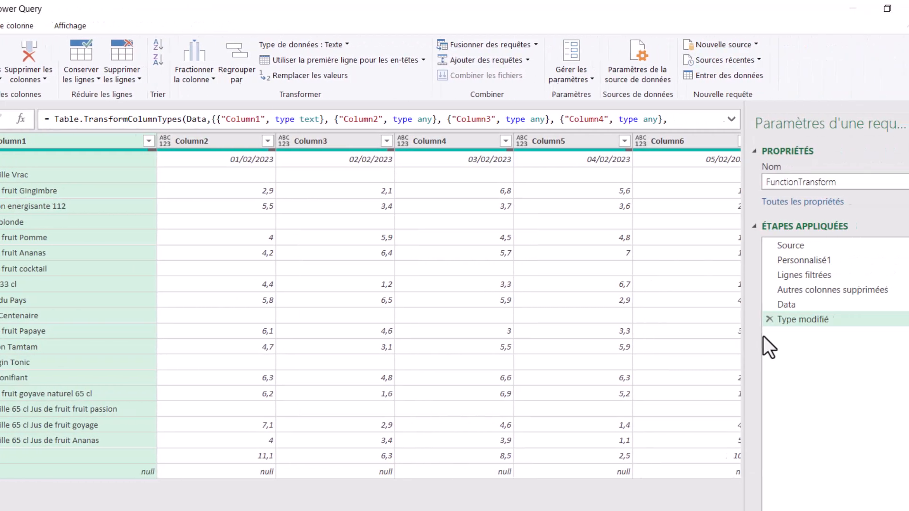
left_click(769, 320)
left_click(769, 305)
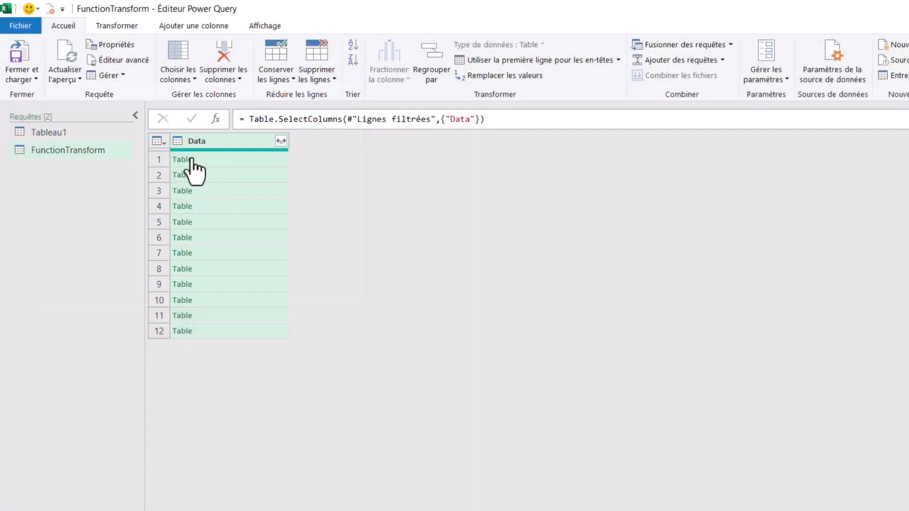
Preview the first row's nested table in the Data column of FunctionTransform.
left_click(193, 159)
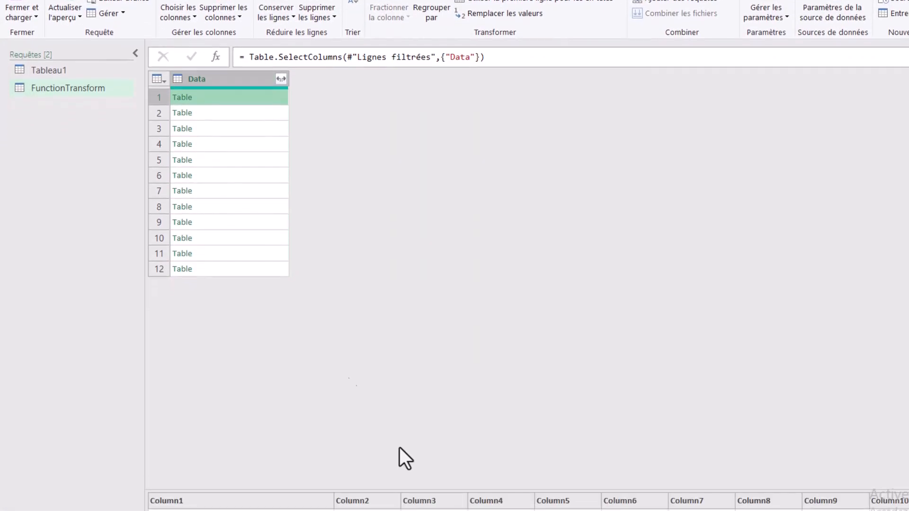
left_click_drag(513, 492, 515, 315)
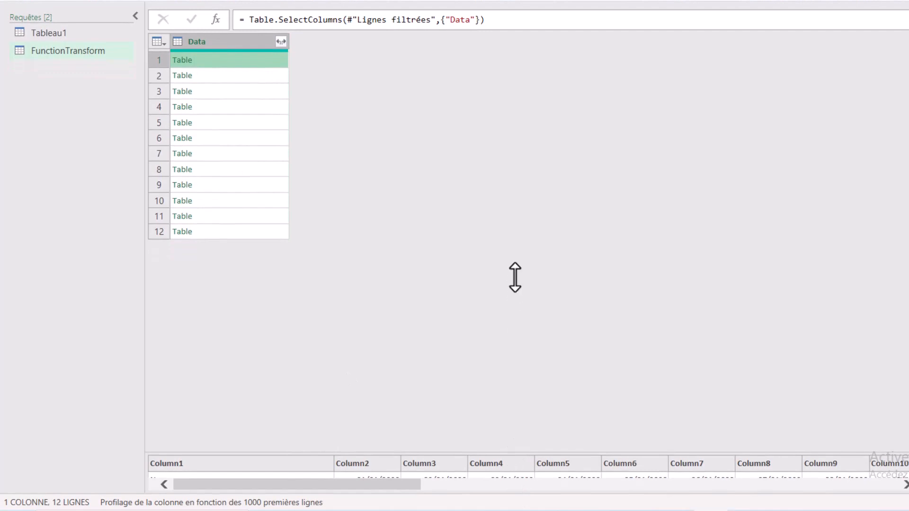
left_click_drag(515, 277, 510, 434)
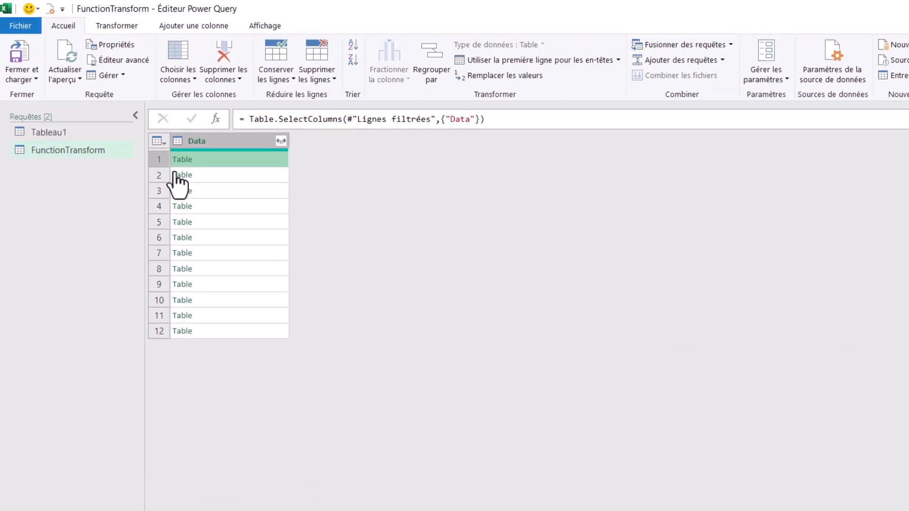
Drill into the second row's nested table and promote its first row to headers, deleting the automatic Type modifié steps.
left_click(176, 175)
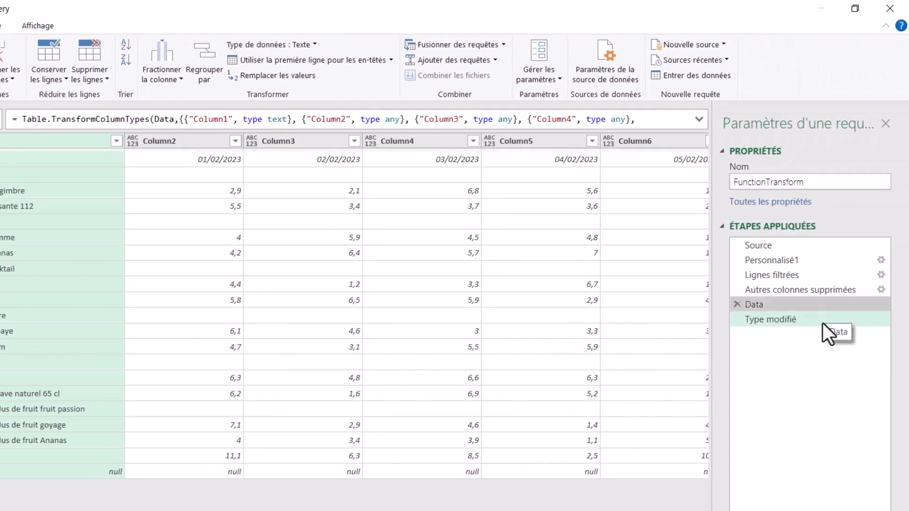
left_click(821, 320)
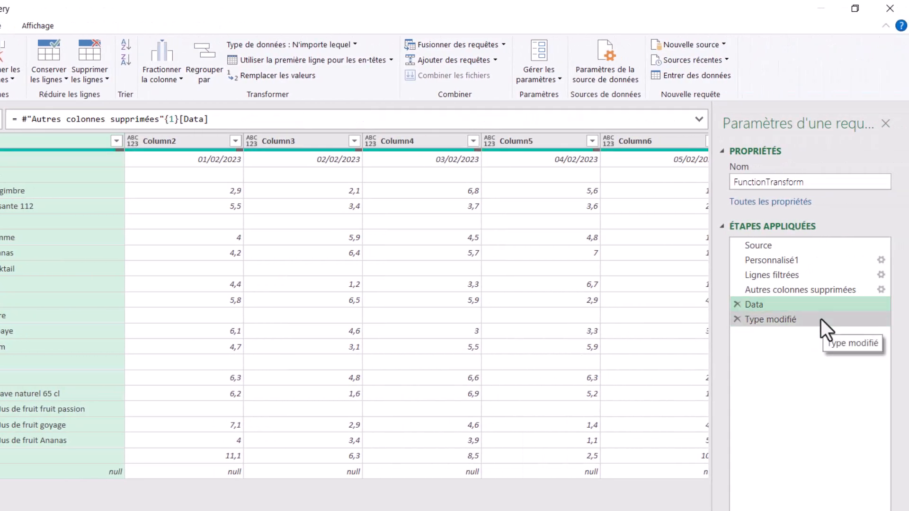
left_click(777, 302)
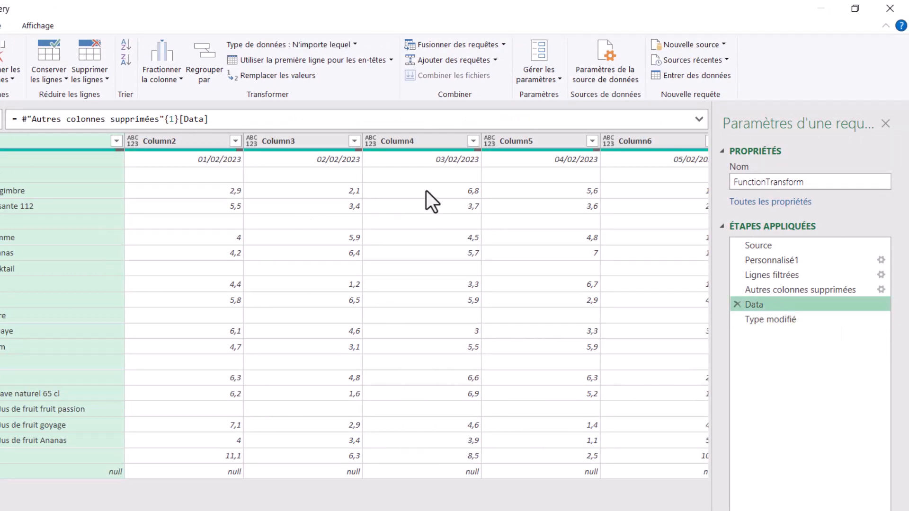
left_click(773, 318)
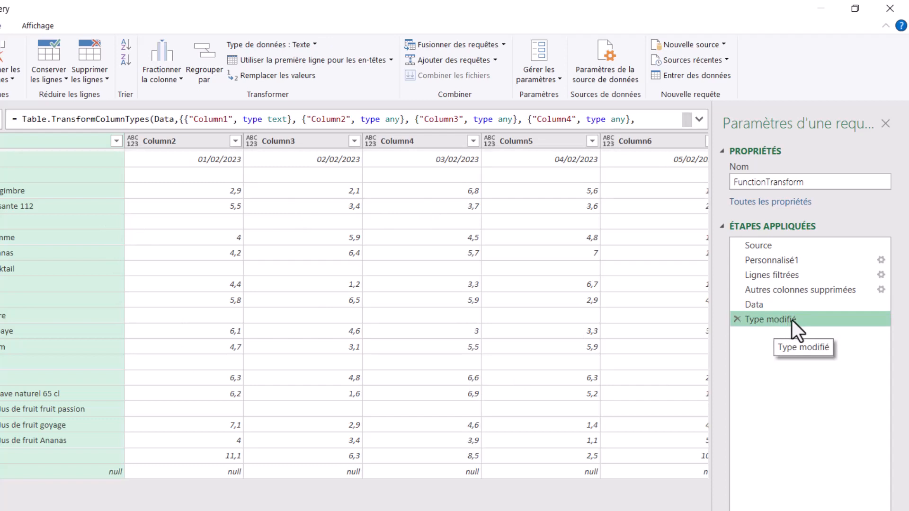
left_click(734, 320)
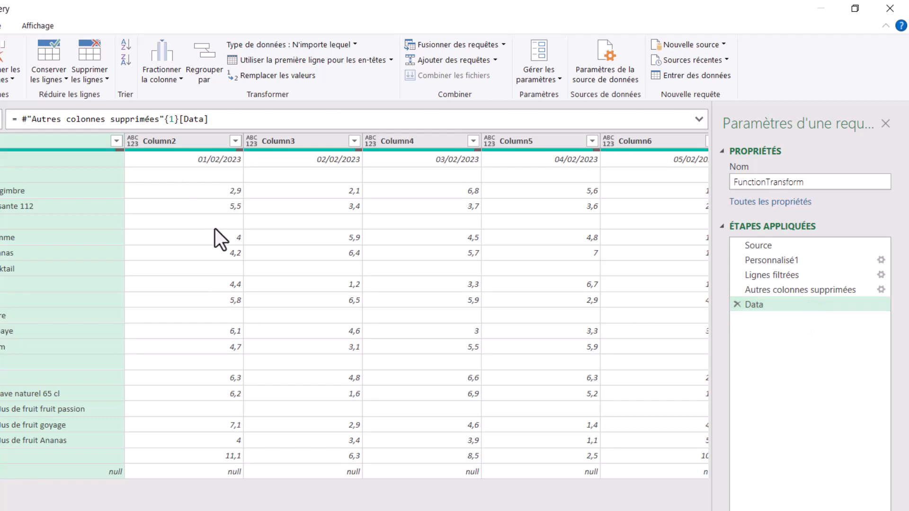
left_click(313, 61)
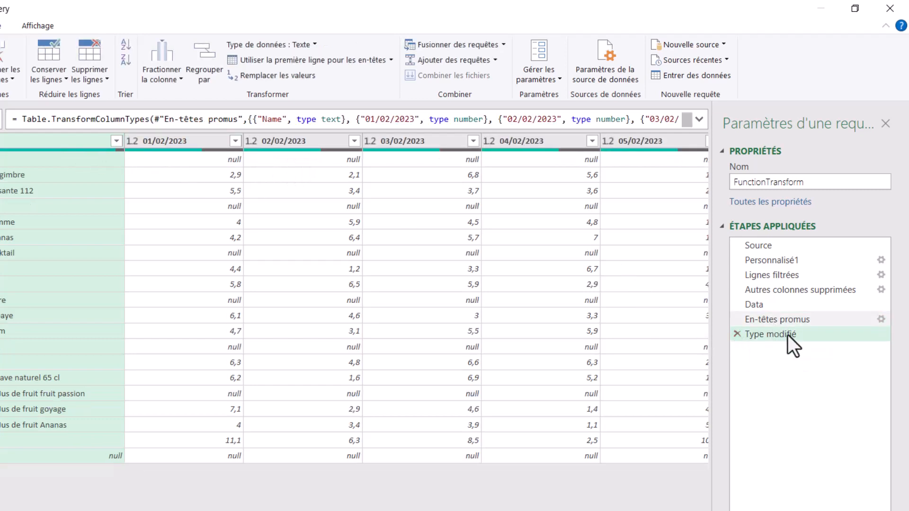
left_click(738, 334)
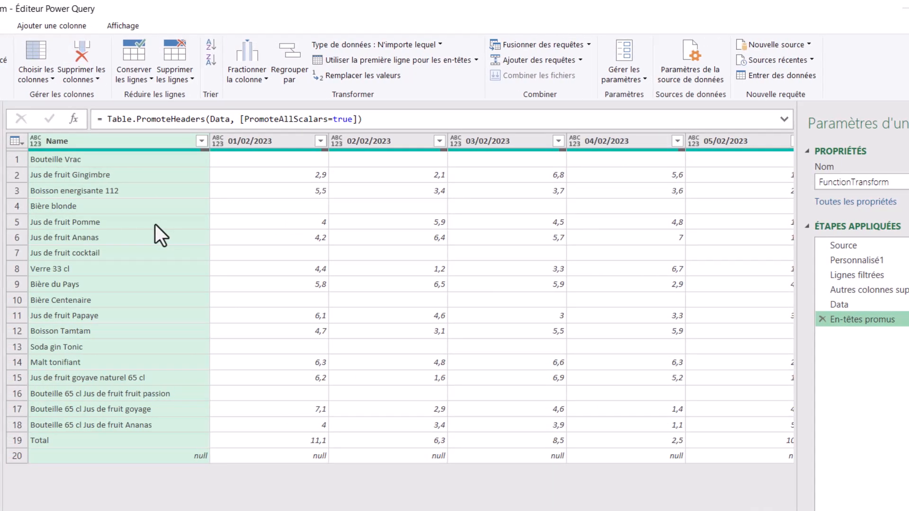
Filter the Name column to exclude the null and Total rows.
left_click(77, 441)
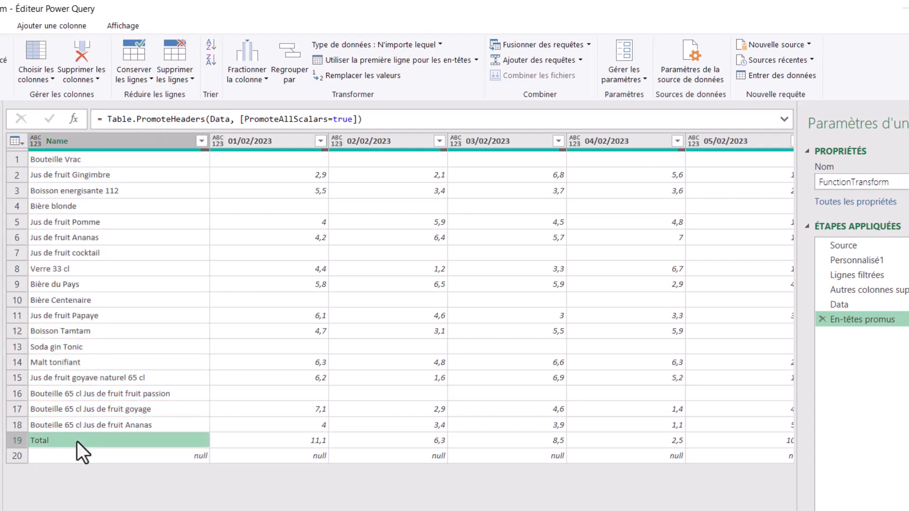
left_click(149, 457)
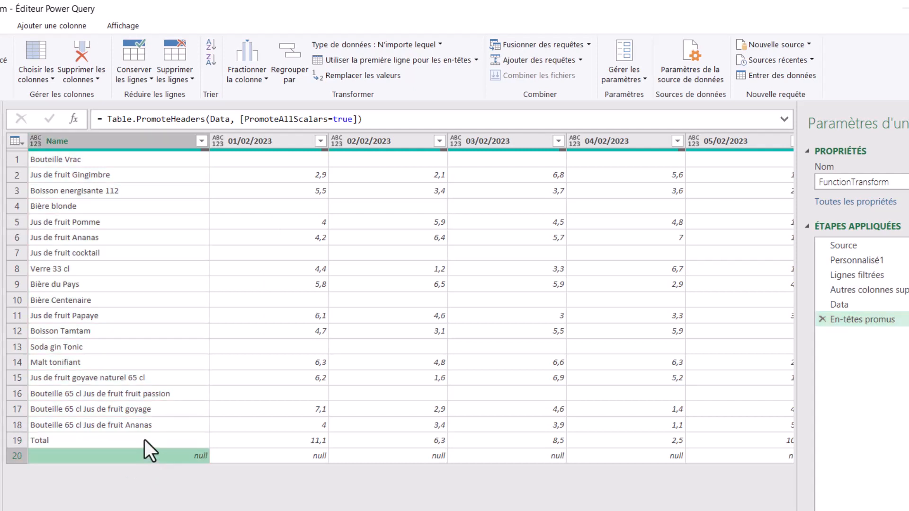
left_click(144, 440)
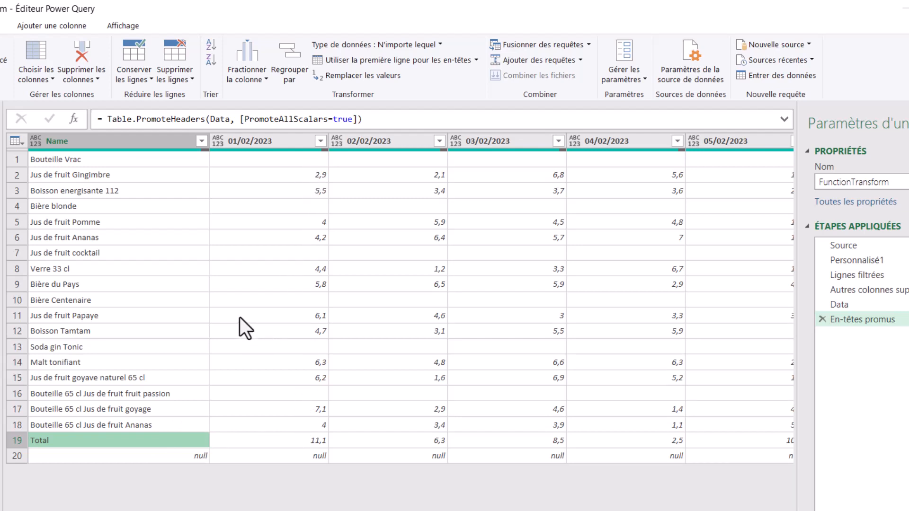
left_click(204, 143)
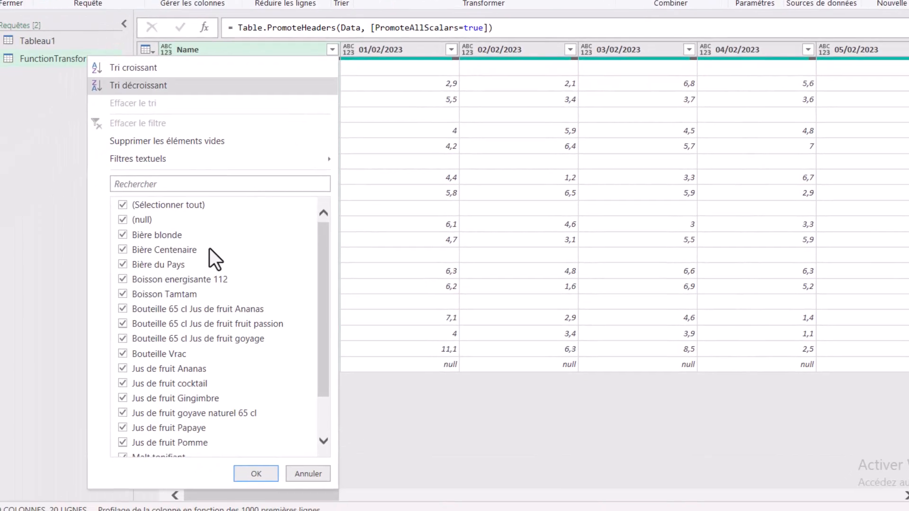
left_click(135, 211)
left_click_drag(335, 336, 275, 374)
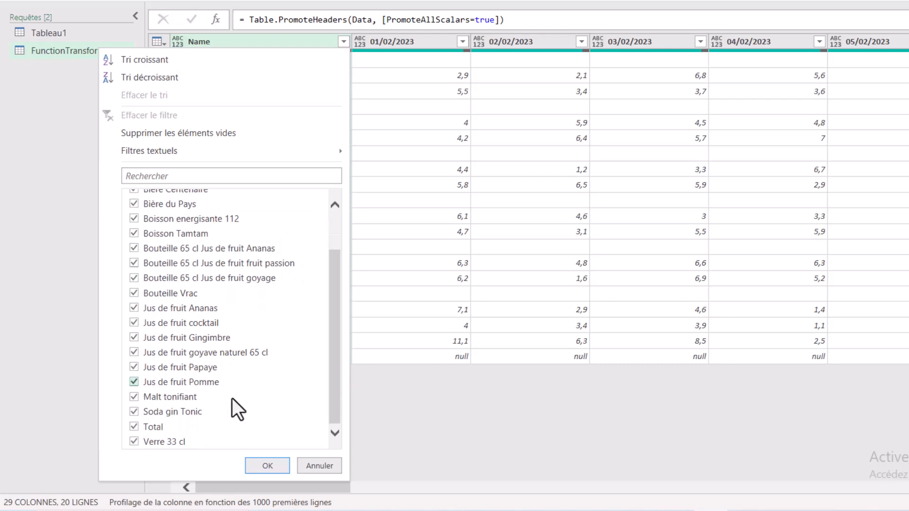
left_click(134, 427)
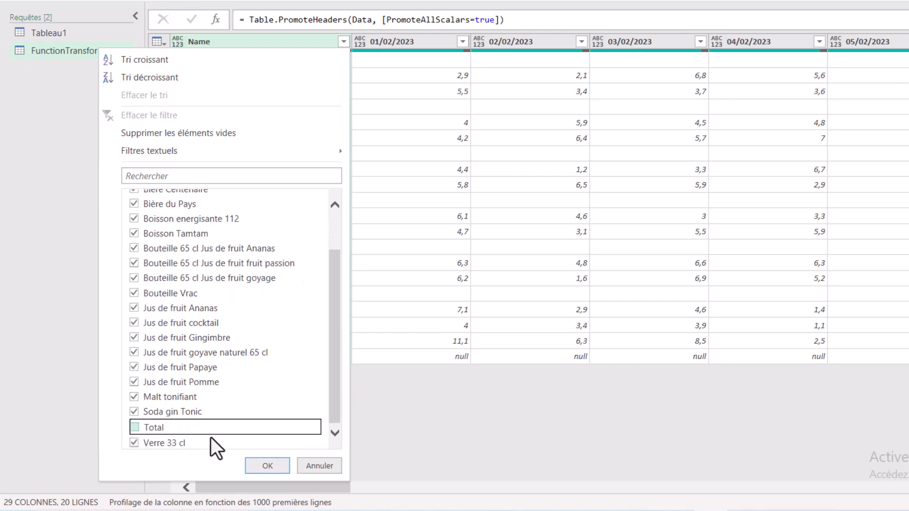
left_click(274, 466)
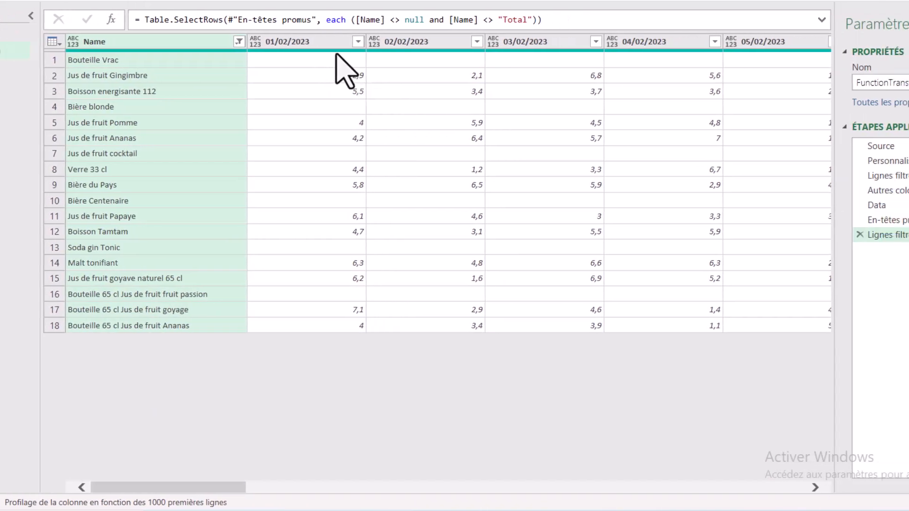
Unpivot all the date columns, keeping only the Name column fixed.
left_click_drag(217, 488, 179, 496)
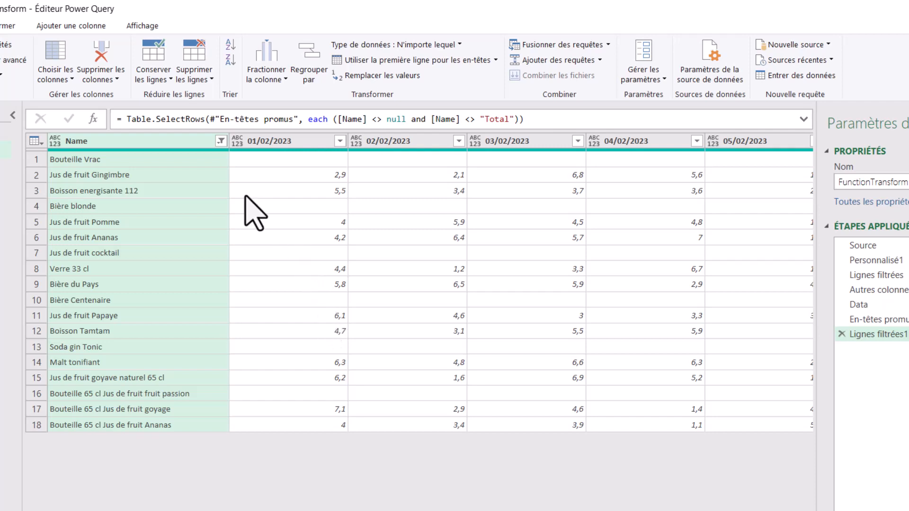
right_click(152, 142)
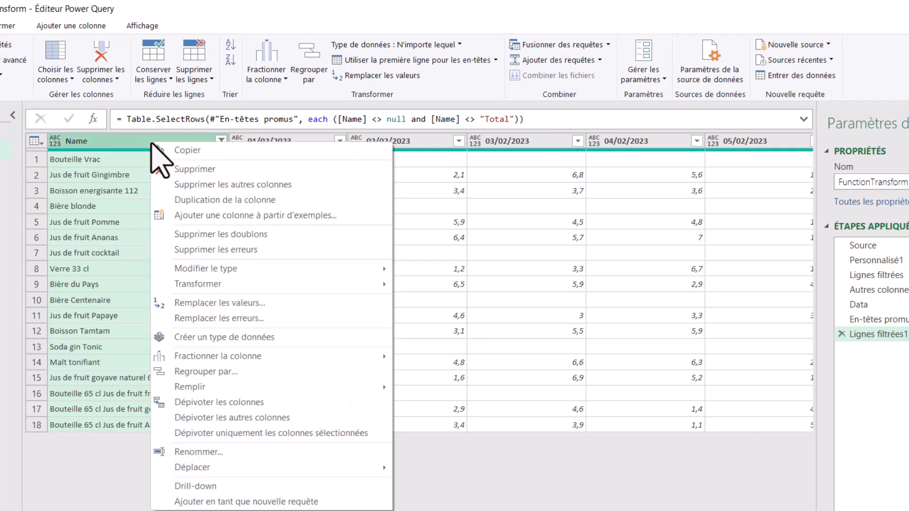
left_click(293, 419)
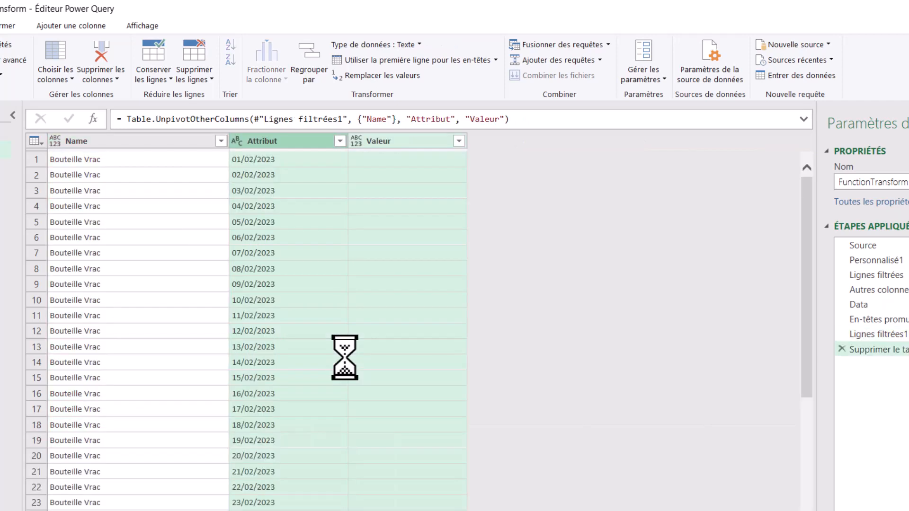
Rename the unpivoted Attribut and Valeur columns to Dates and Ventes within the unpivot step's formula.
double_click(424, 119)
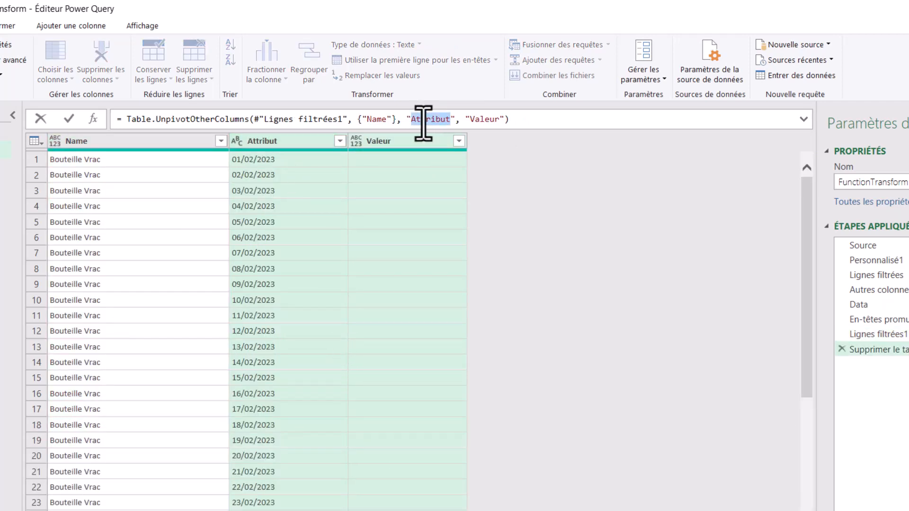
type("Dates")
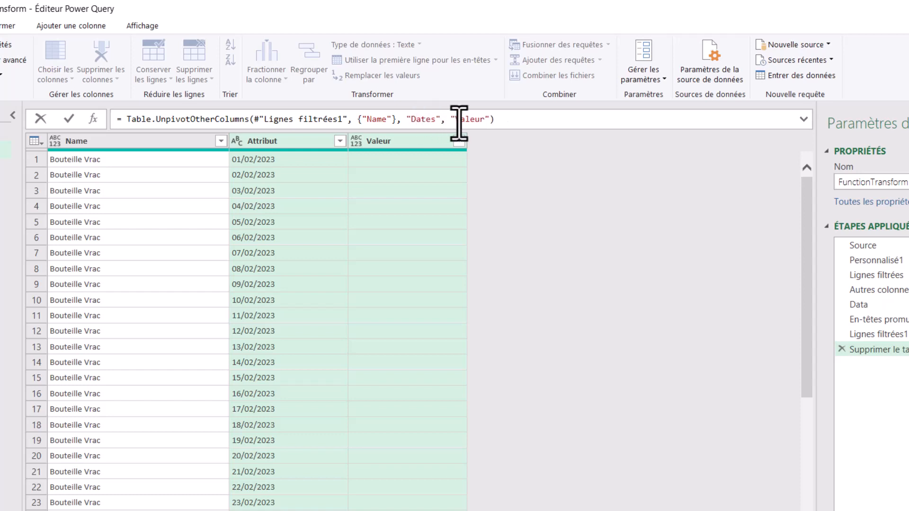
double_click(465, 121)
type("Ventes")
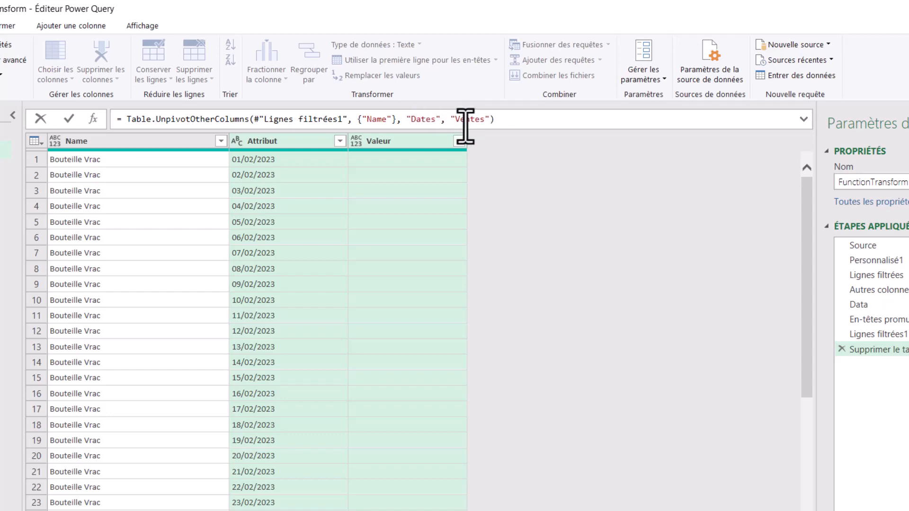
left_click(516, 121)
key("Return")
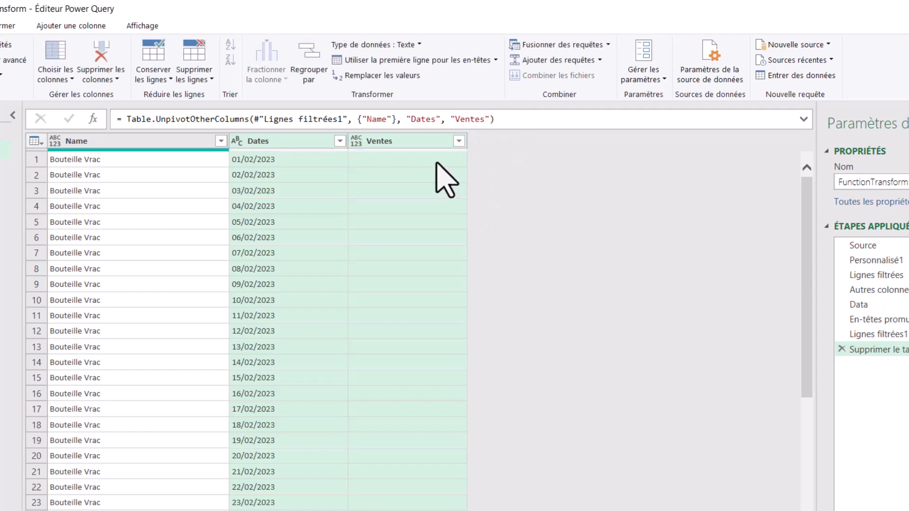
Filter the empty (vide) values out of the Ventes column and review the remaining rows.
left_click(459, 141)
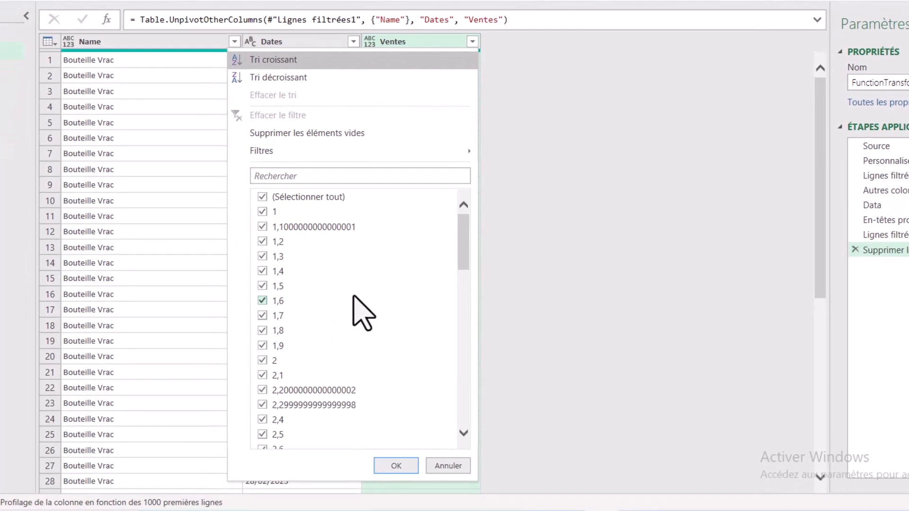
left_click_drag(453, 333, 460, 477)
left_click_drag(472, 380, 483, 438)
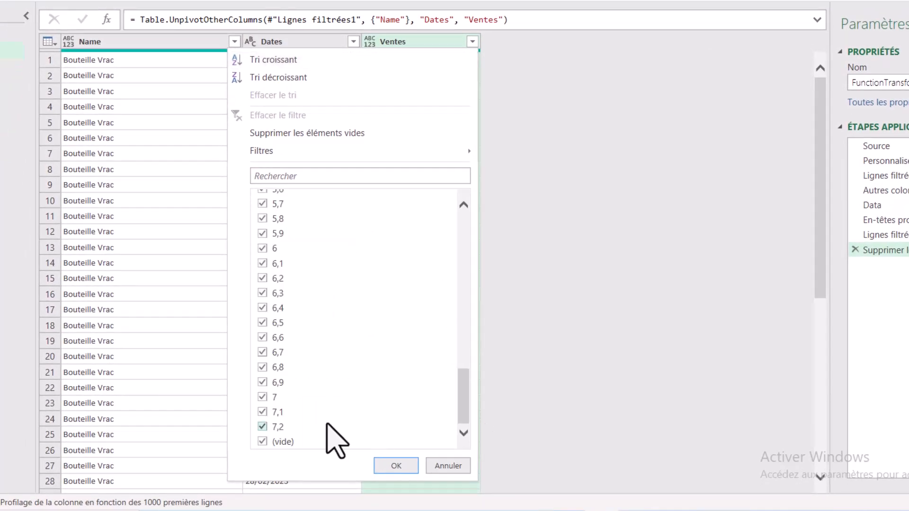
left_click(298, 444)
left_click(402, 468)
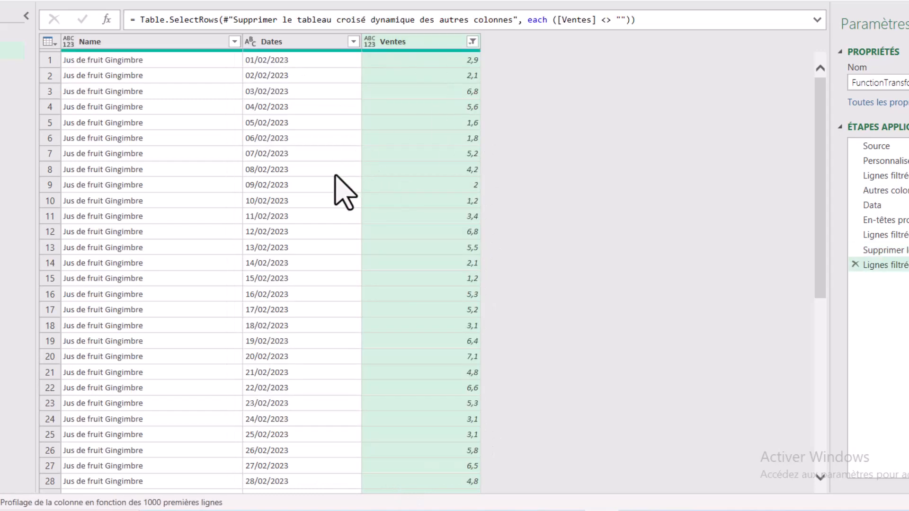
scroll(312, 251, "down", 7)
scroll(308, 244, "down", 20)
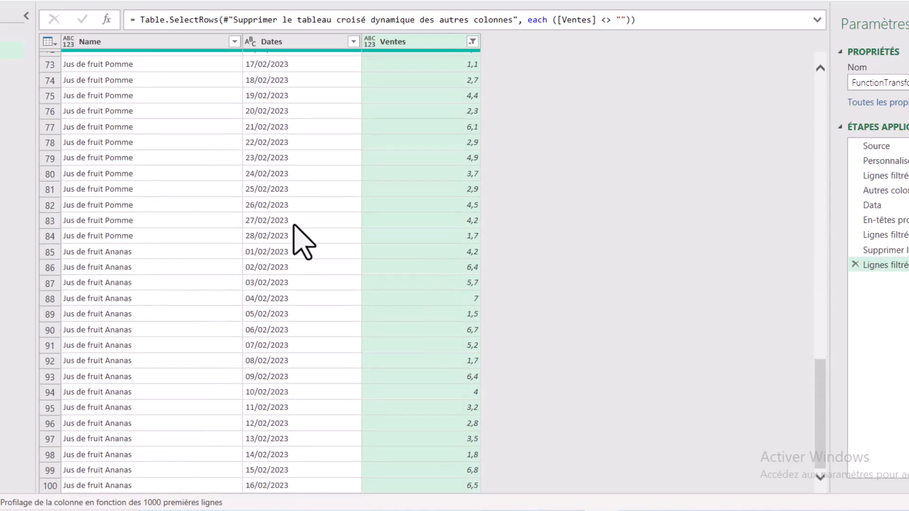
scroll(301, 241, "down", 11)
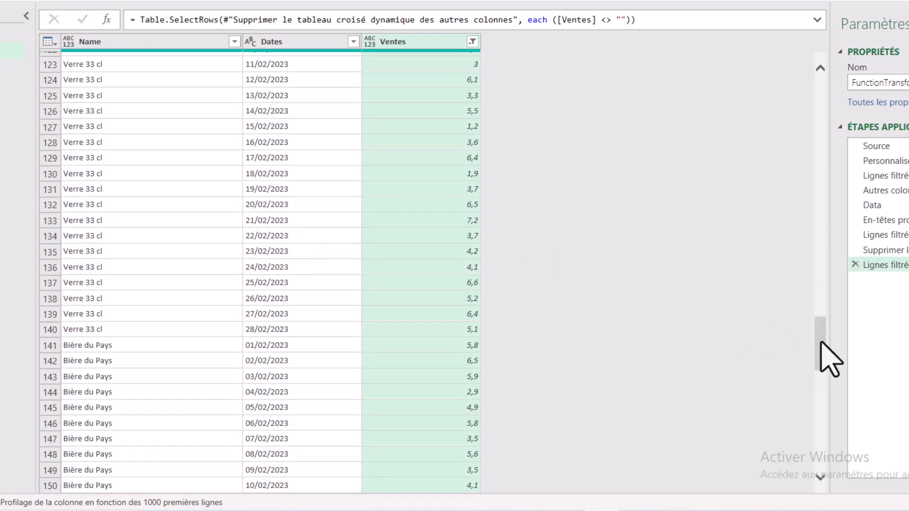
left_click_drag(821, 346, 824, 88)
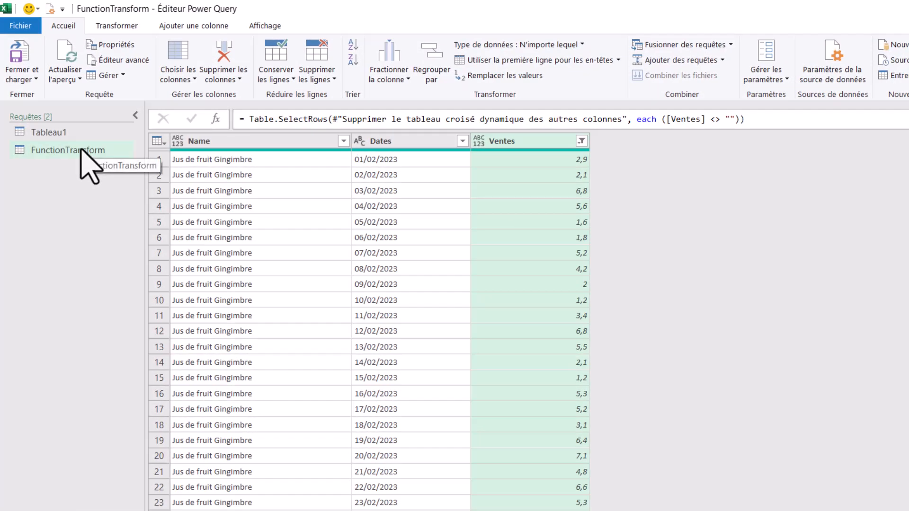
Add the function header "(Table as table) =>" on a new line above let in FunctionTransform's M code.
left_click(83, 152)
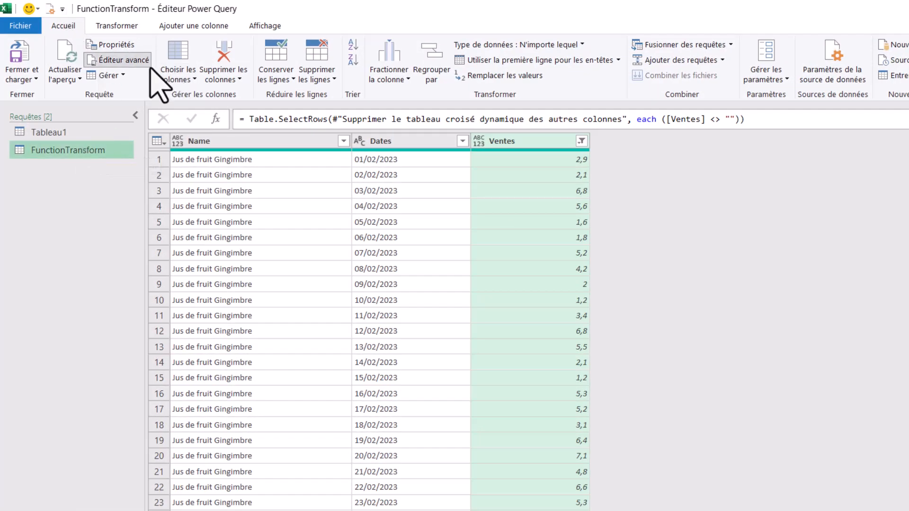
left_click(116, 60)
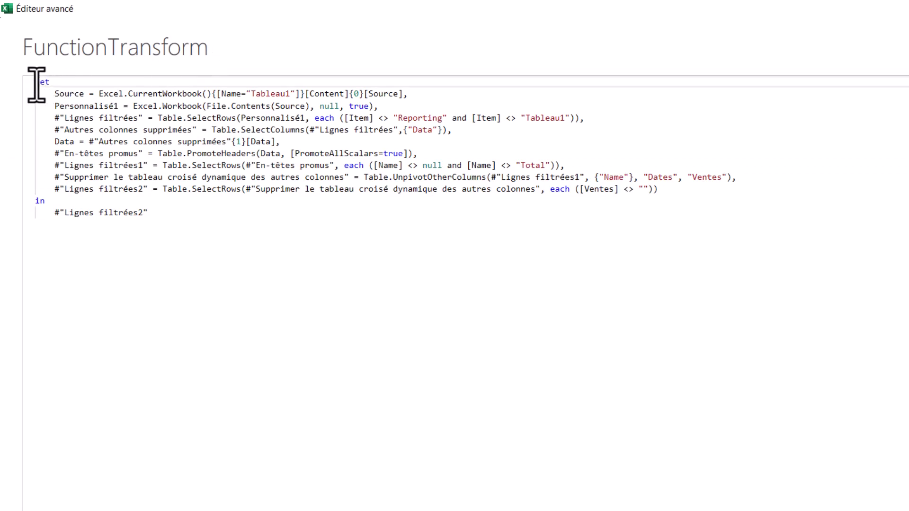
key("Return")
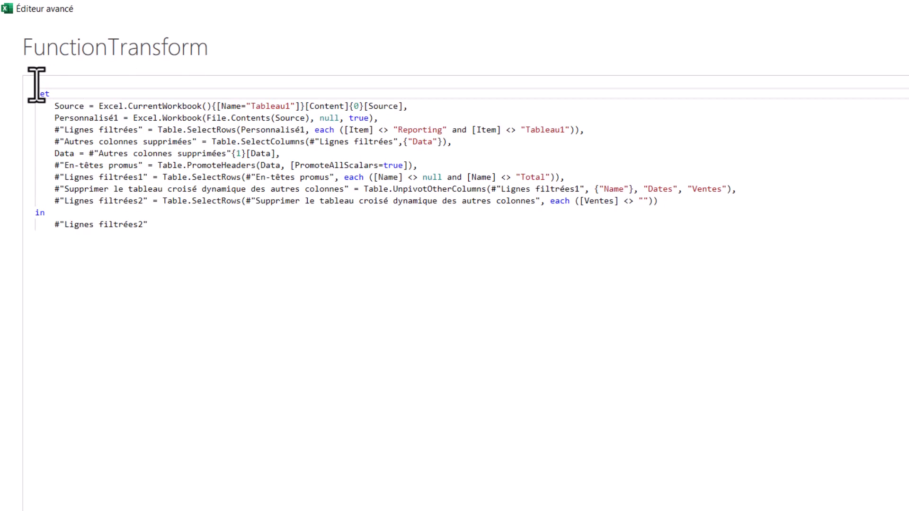
left_click(37, 84)
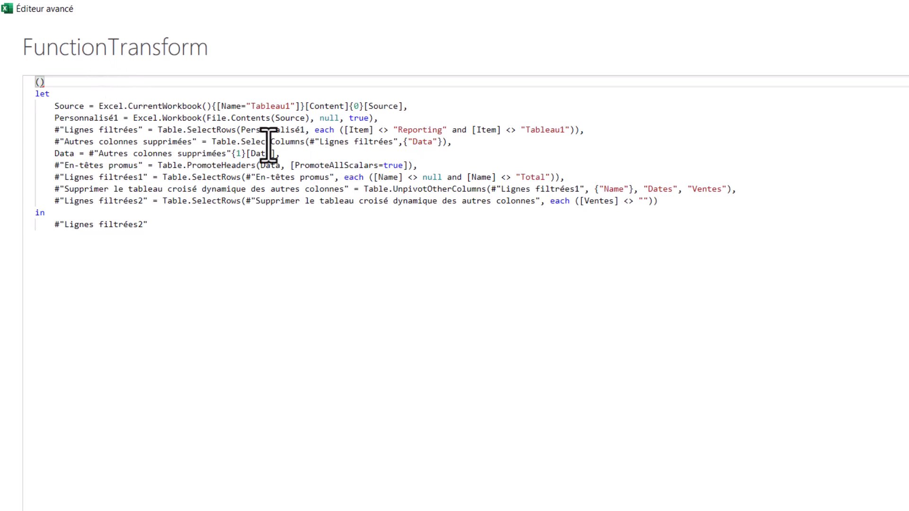
mouse_move(268, 144)
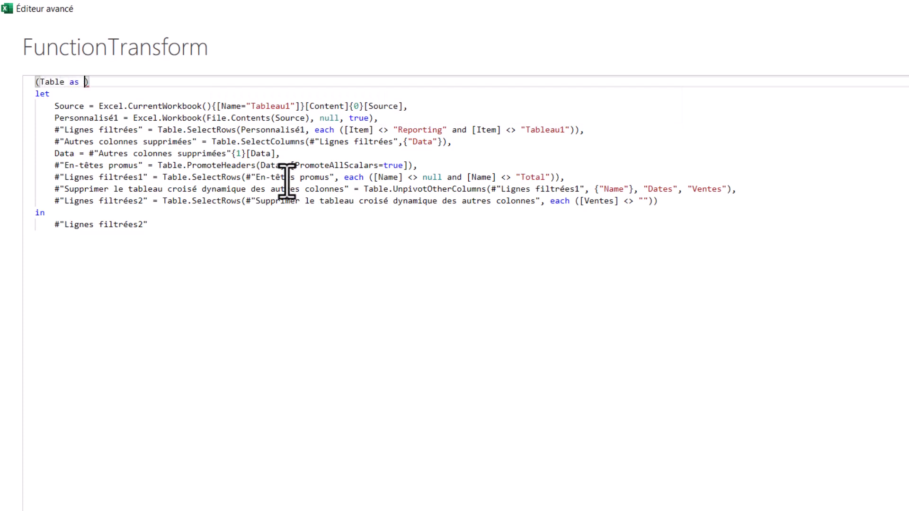
type("e")
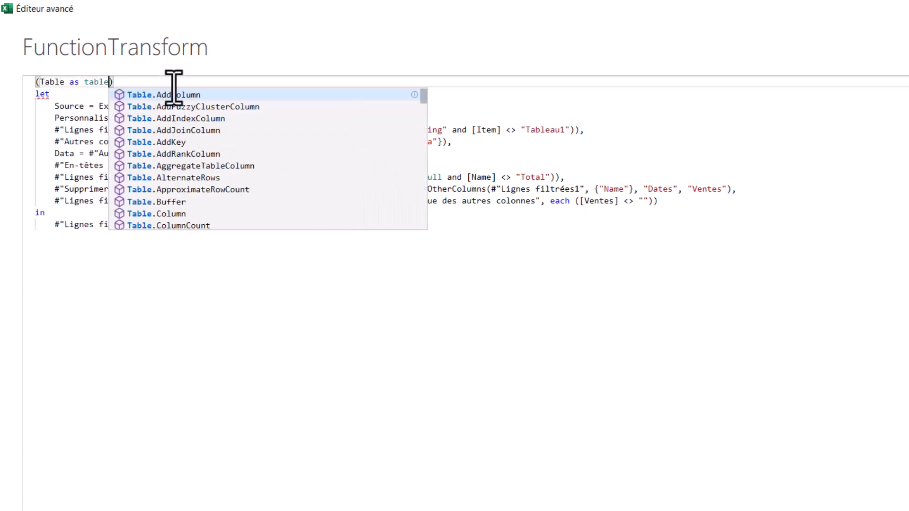
left_click(171, 82)
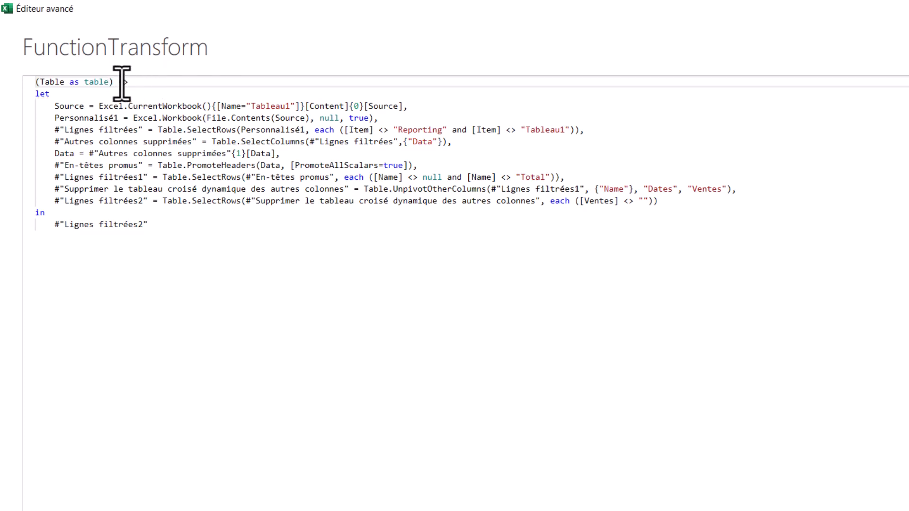
left_click_drag(118, 82, 136, 83)
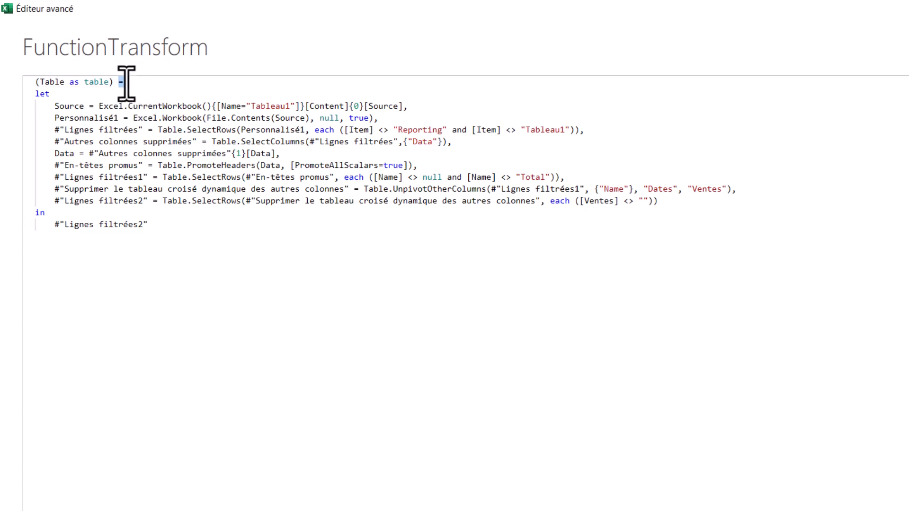
Review FunctionTransform's M code below the function header, from the let block through the transformation lines starting at #"En-têtes promus".
left_click(142, 85)
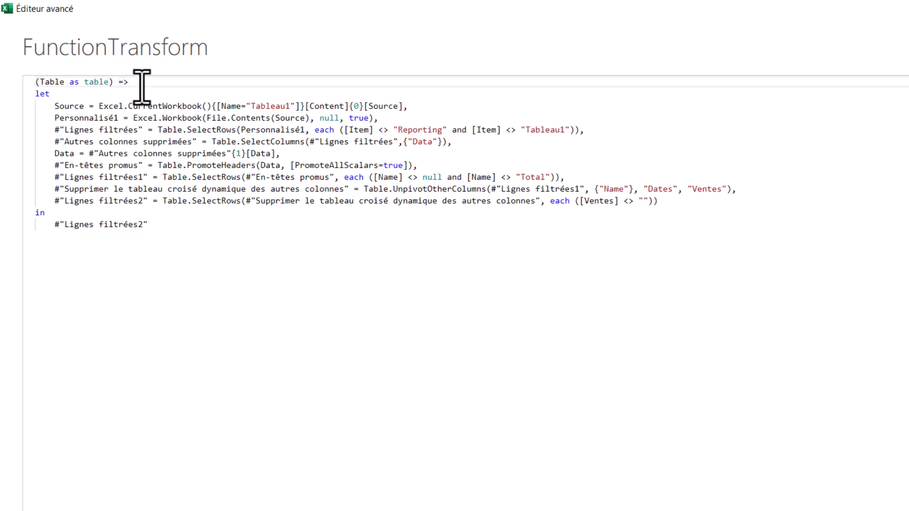
left_click(35, 96)
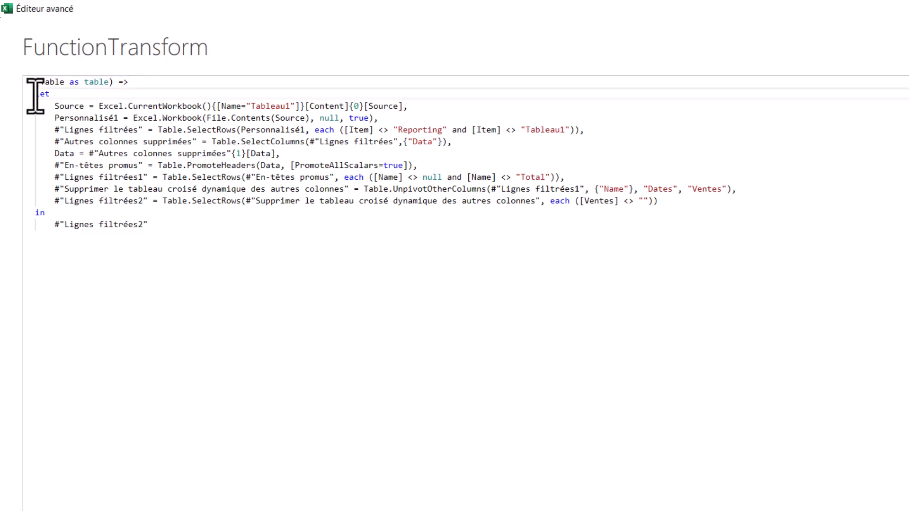
left_click_drag(35, 96, 173, 226)
left_click(470, 150)
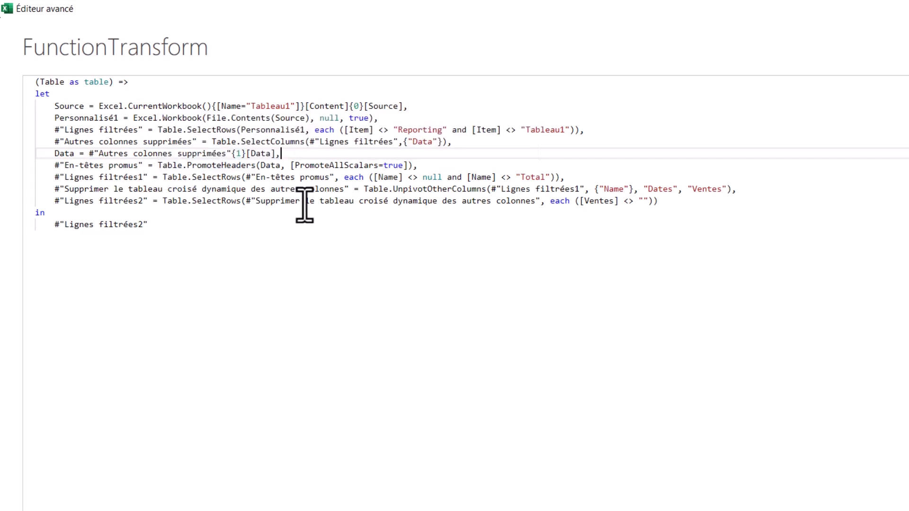
left_click(55, 154)
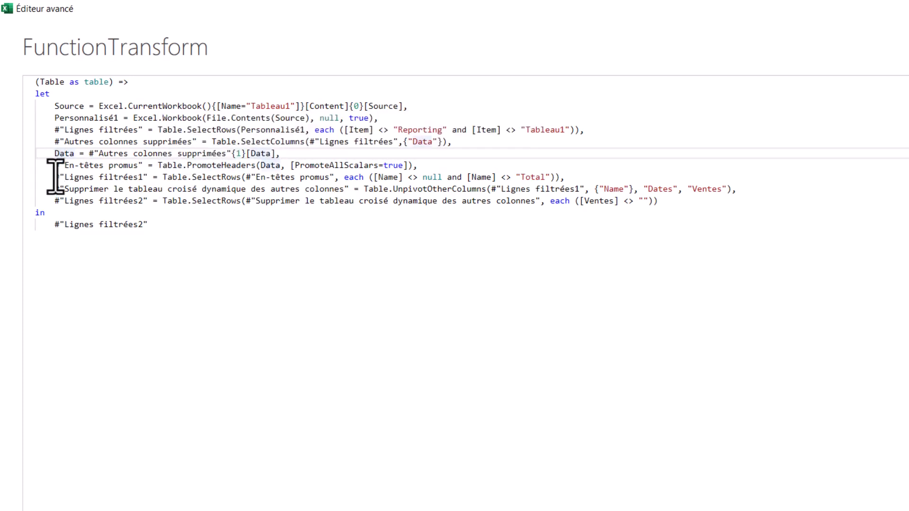
left_click(56, 167)
left_click_drag(56, 168, 718, 202)
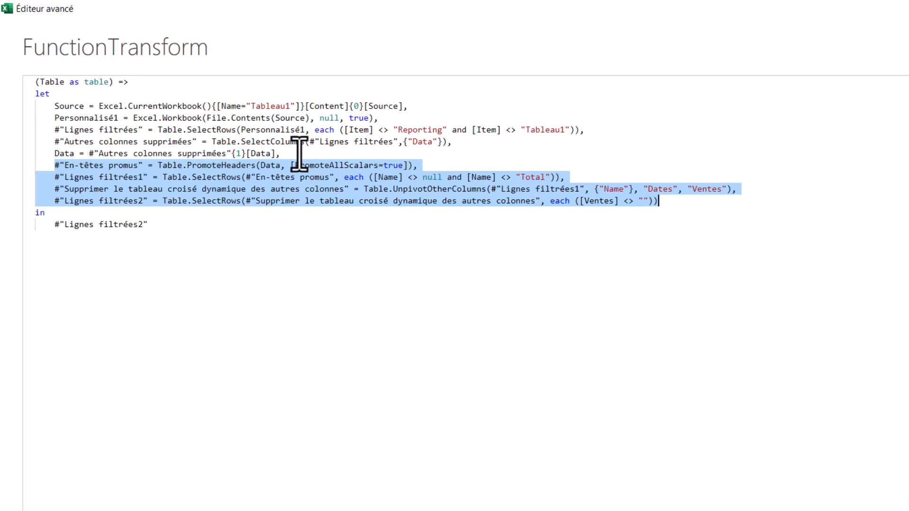
Comment out the lines from Source through Data in FunctionTransform's code by enclosing them in /* and */.
left_click_drag(299, 153, 16, 120)
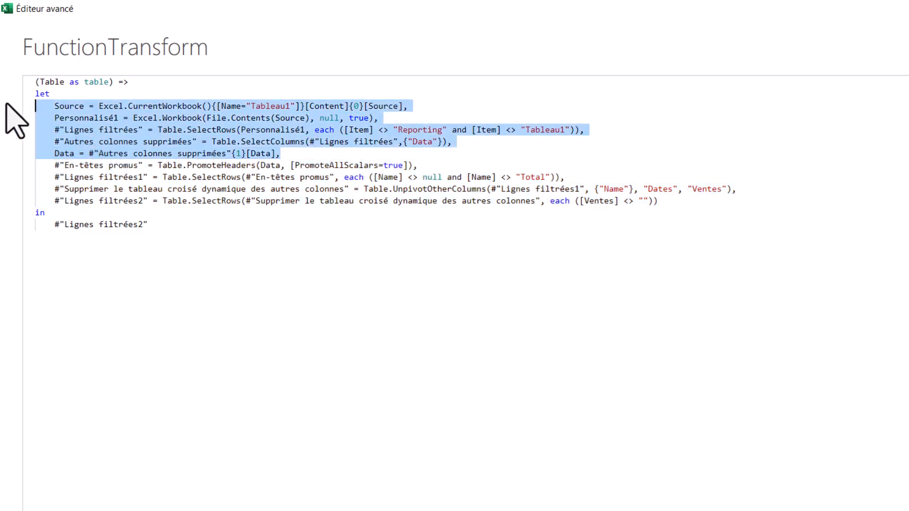
left_click(297, 159)
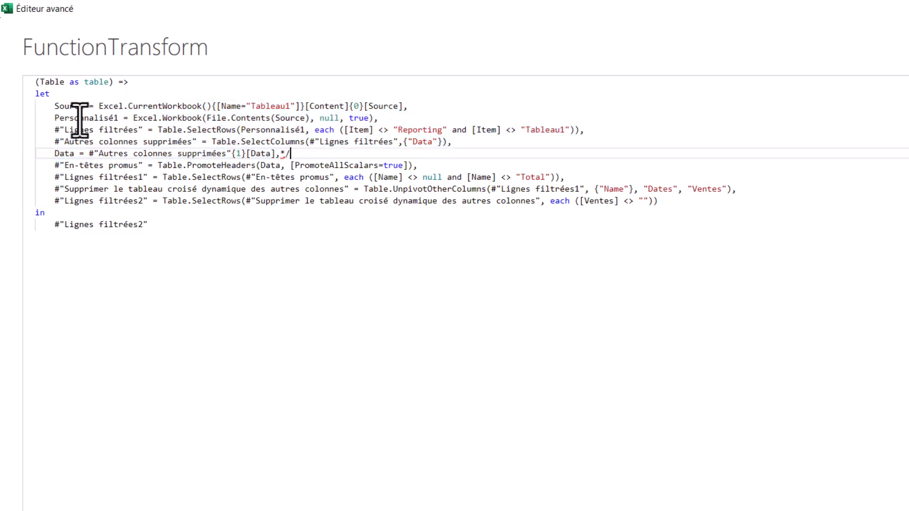
left_click(54, 106)
type("/")
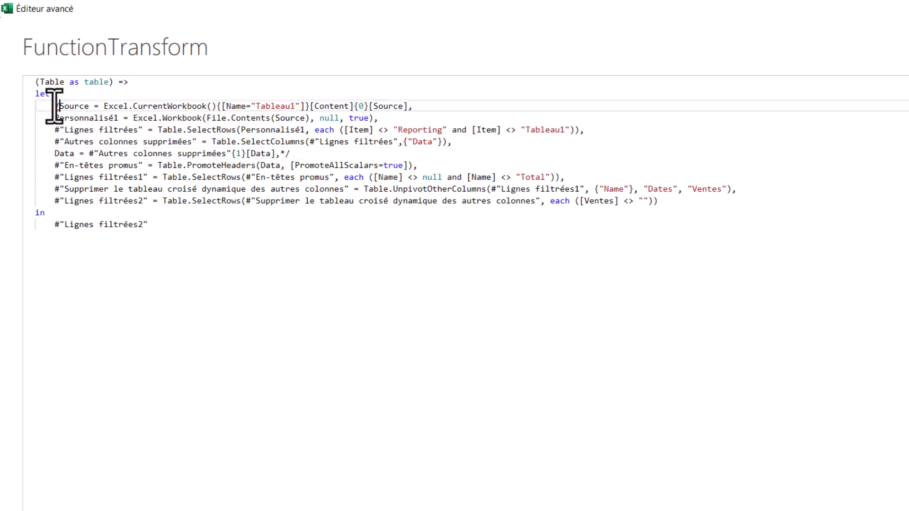
type("*")
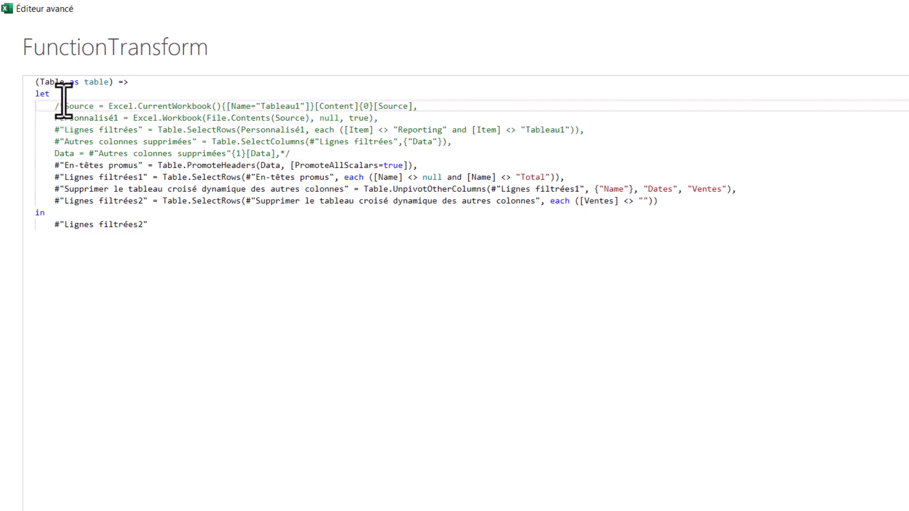
left_click(305, 153)
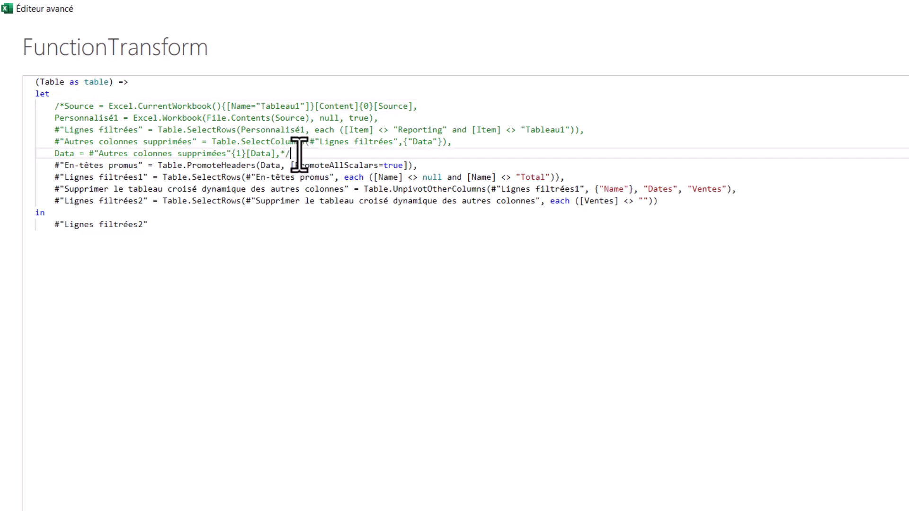
left_click_drag(298, 148, 20, 108)
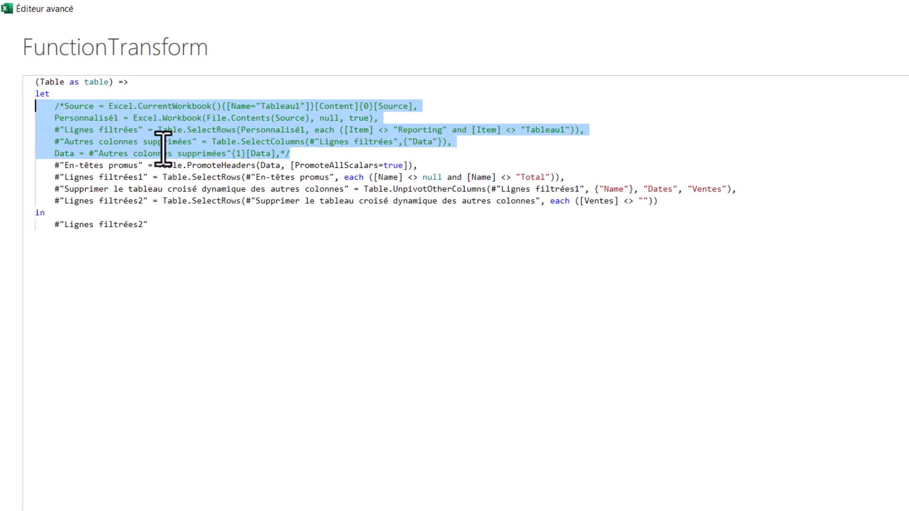
Replace Data with the Table parameter in the Table.PromoteHeaders call and apply the edited function code.
double_click(44, 81)
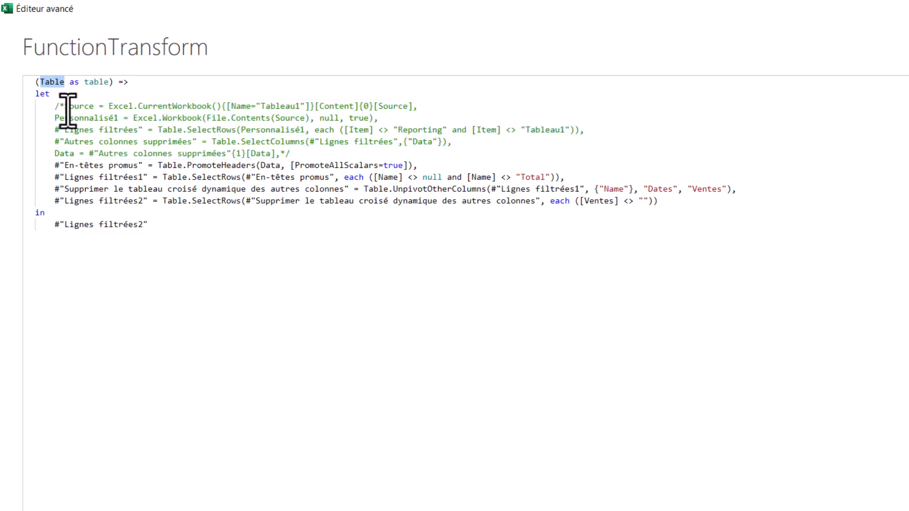
double_click(266, 165)
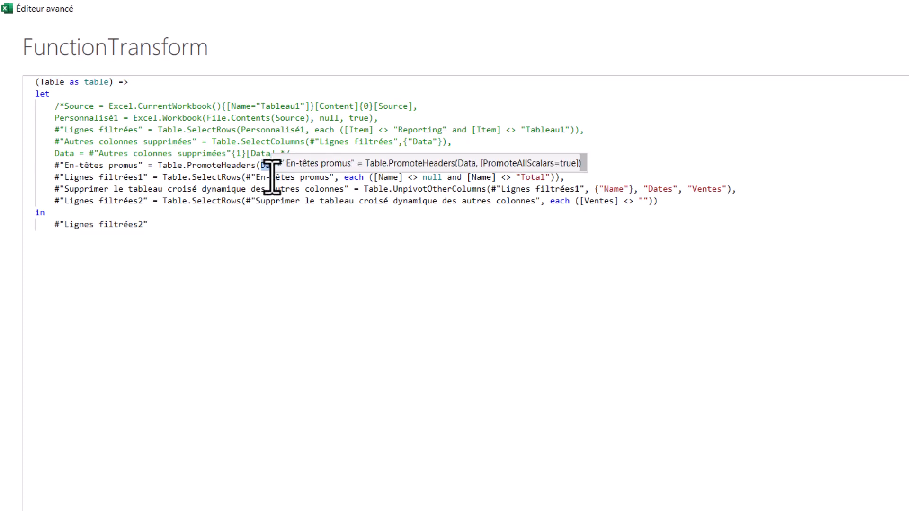
type("Table")
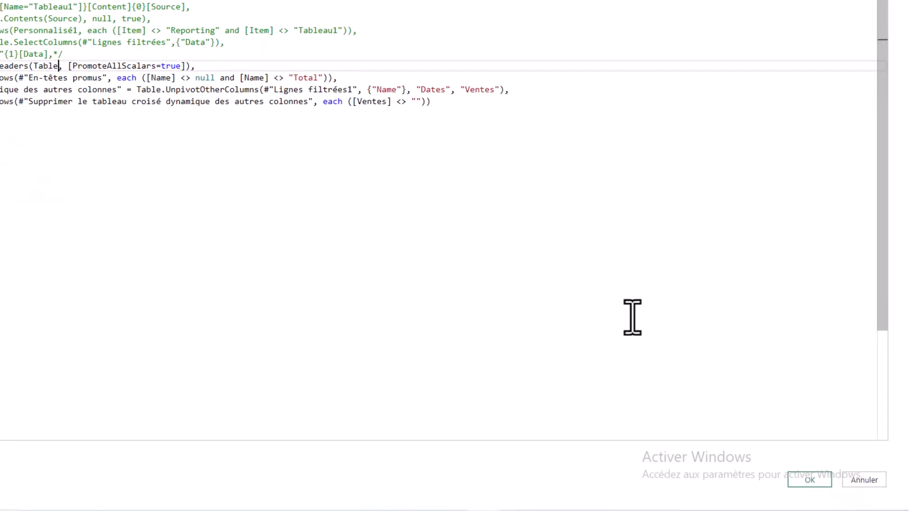
left_click(817, 479)
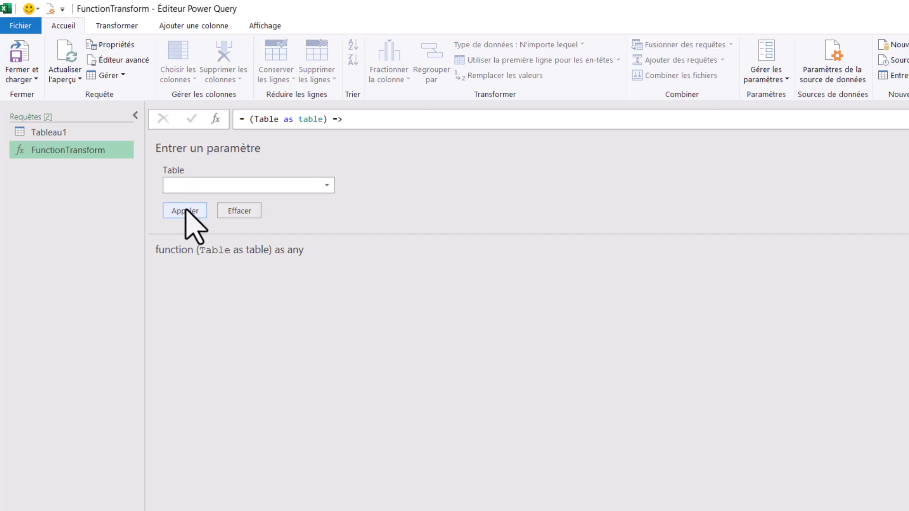
Rename the Tableau1 query as RqConso.
left_click(78, 139)
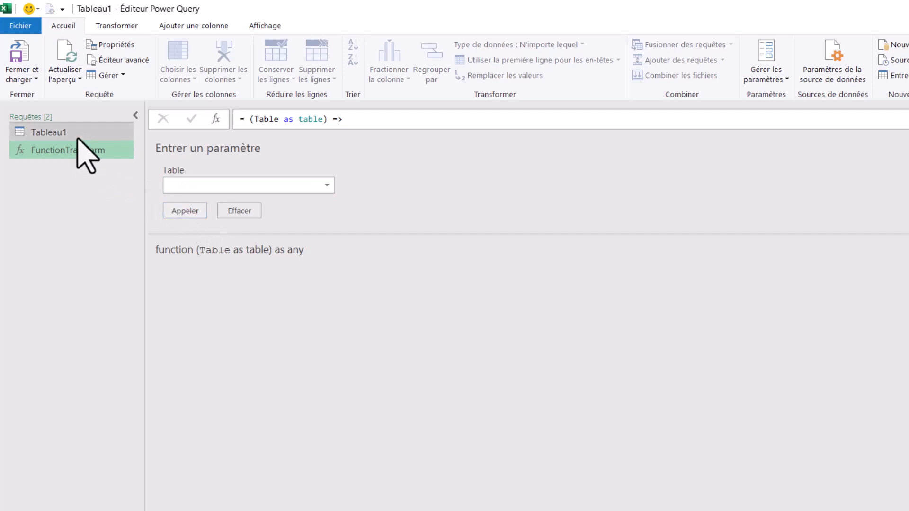
double_click(50, 136)
type("RqConso")
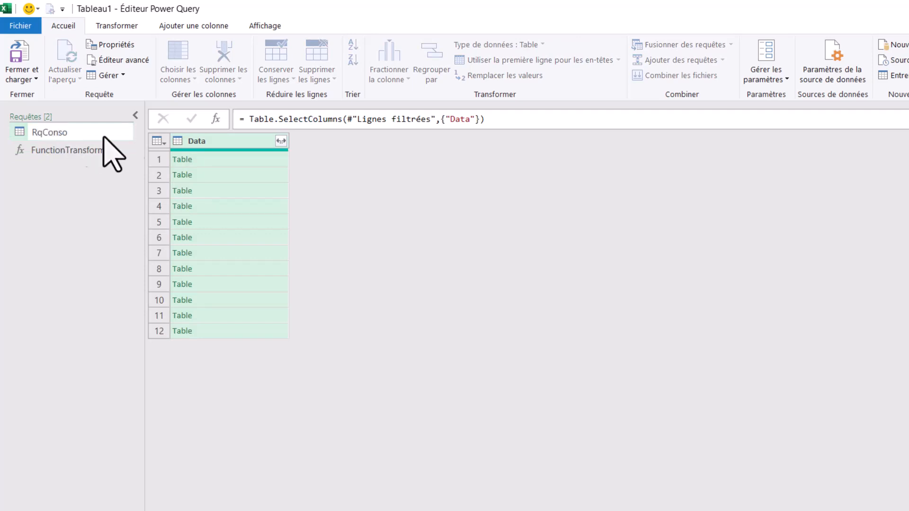
key("Return")
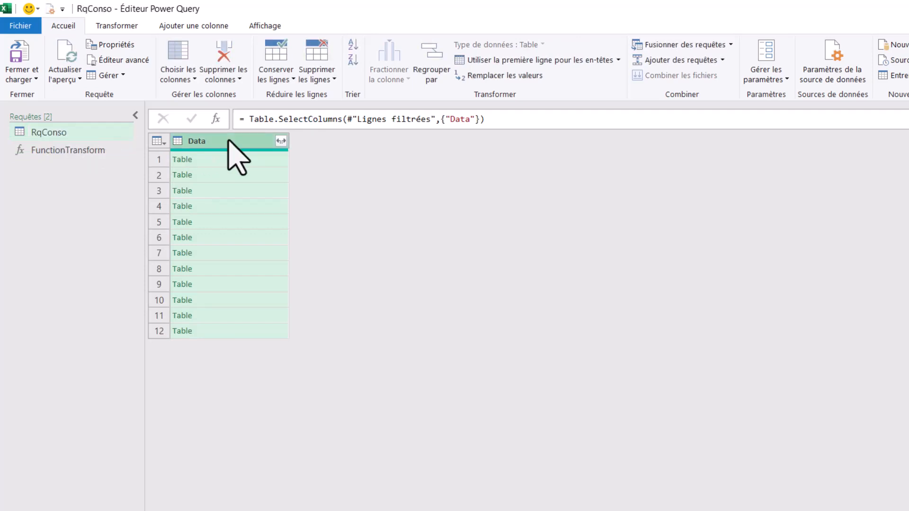
Invoke the custom function FunctionTransform on the Data column of RqConso, adding a new column named "Table Retraitée".
left_click(258, 175)
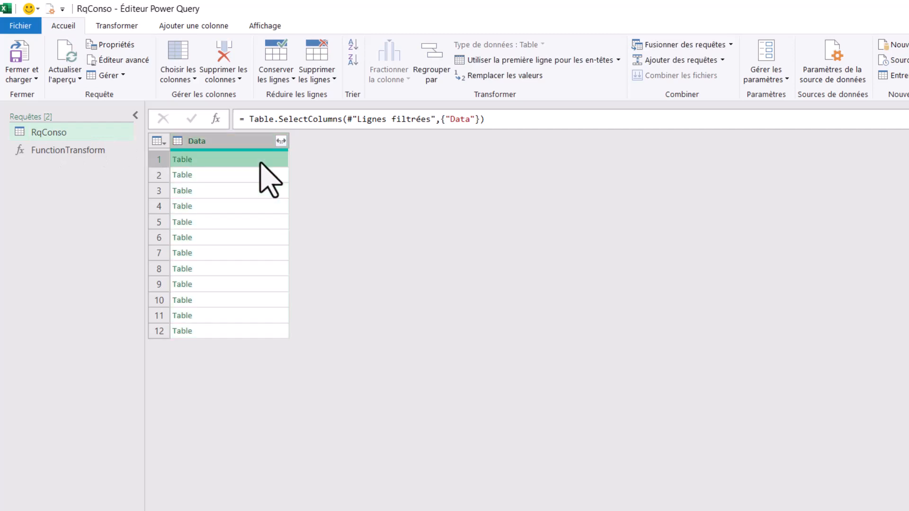
left_click(262, 189)
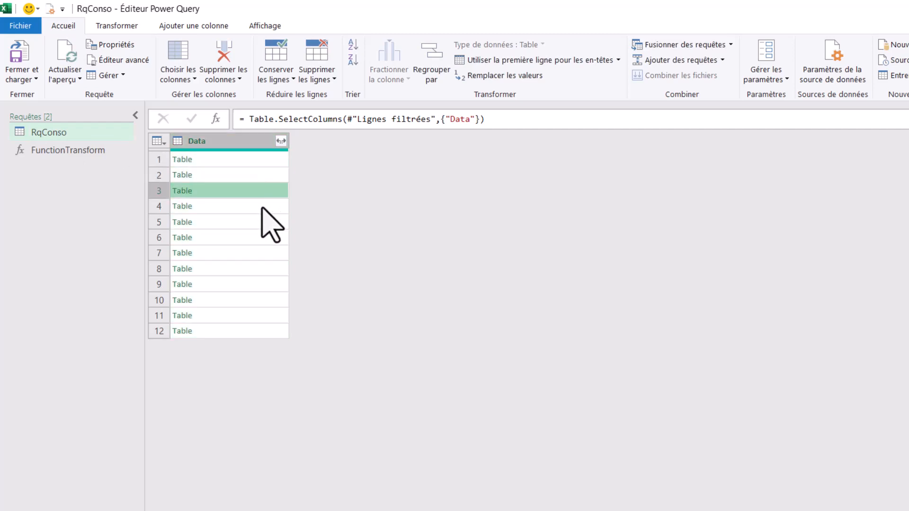
left_click(262, 205)
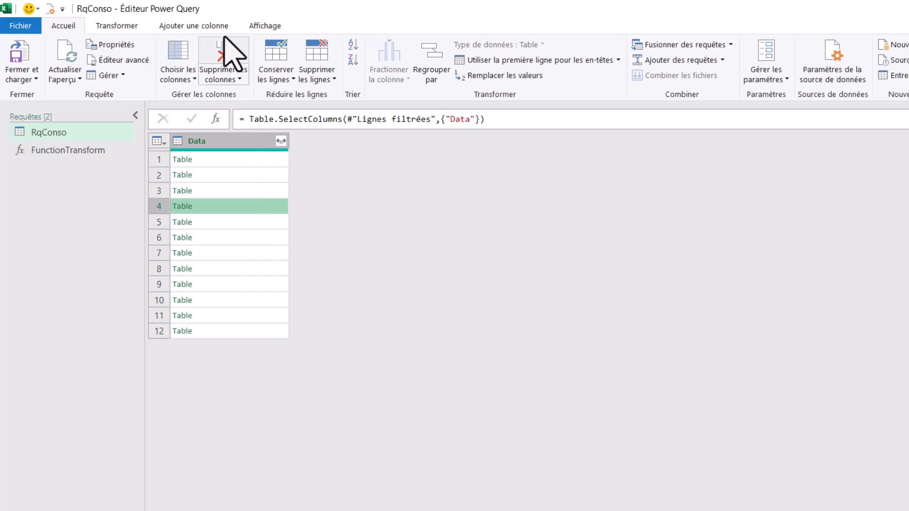
left_click(210, 27)
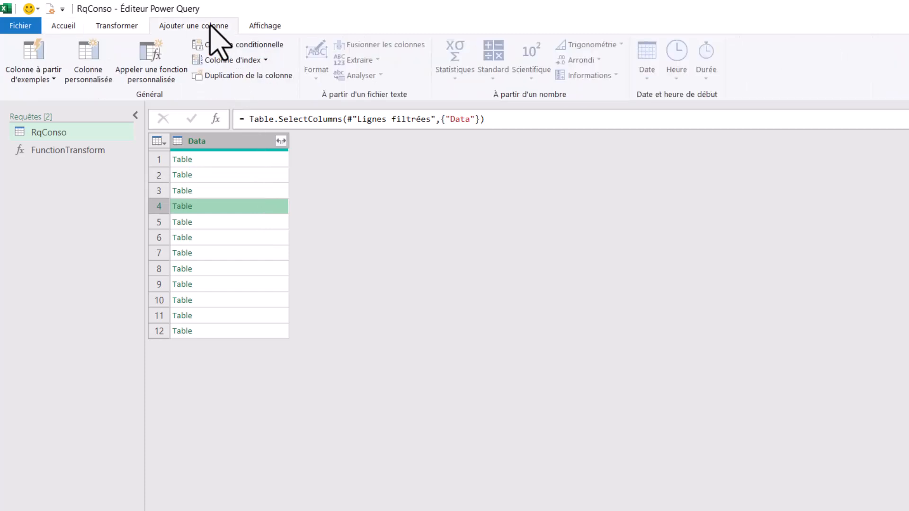
left_click(154, 76)
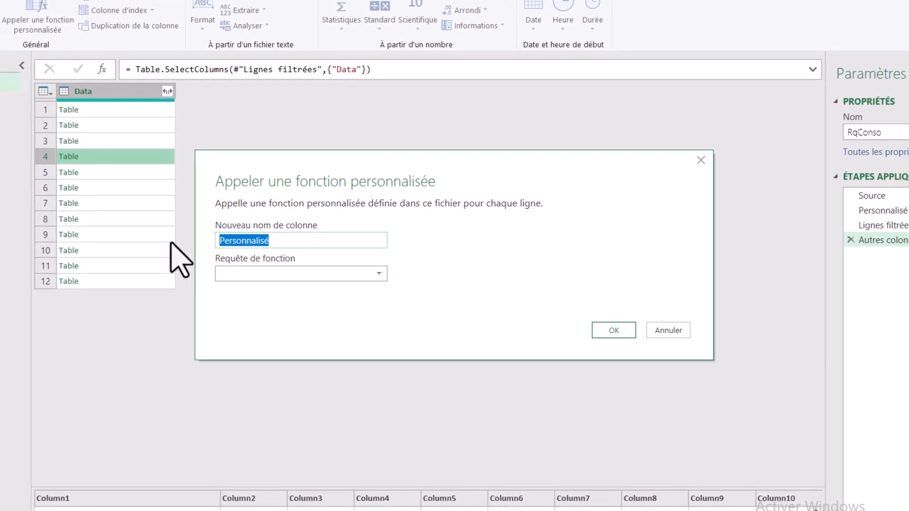
left_click(359, 277)
left_click(281, 287)
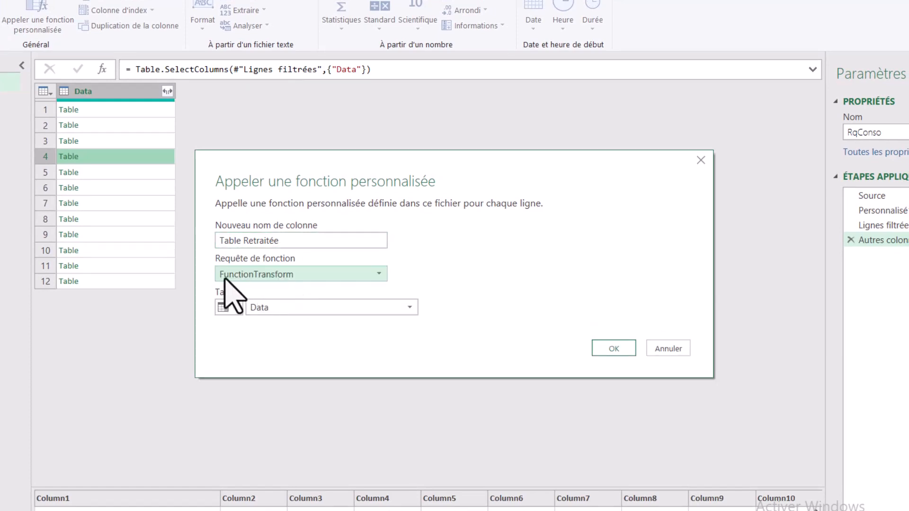
left_click(322, 308)
left_click(320, 320)
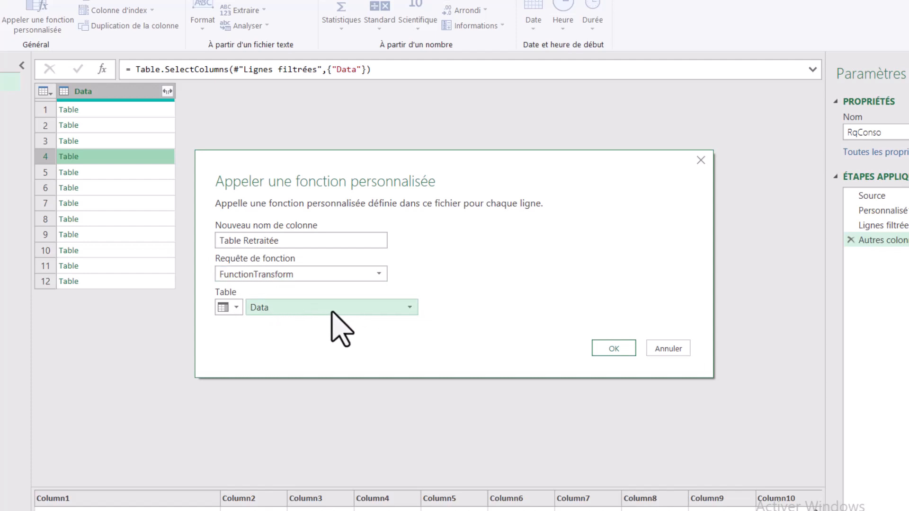
left_click(622, 349)
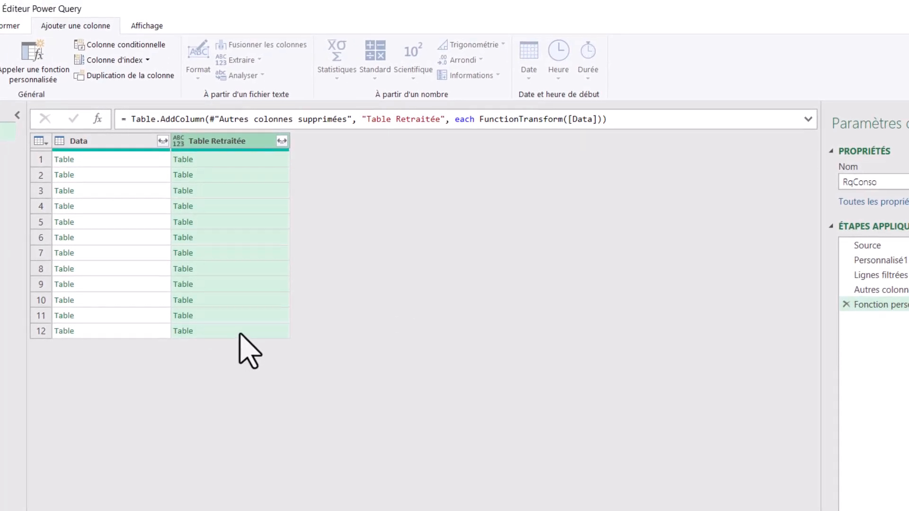
Compare the preview of the first raw table in Data with the previews of several tables in Table Retraitée.
left_click(137, 161)
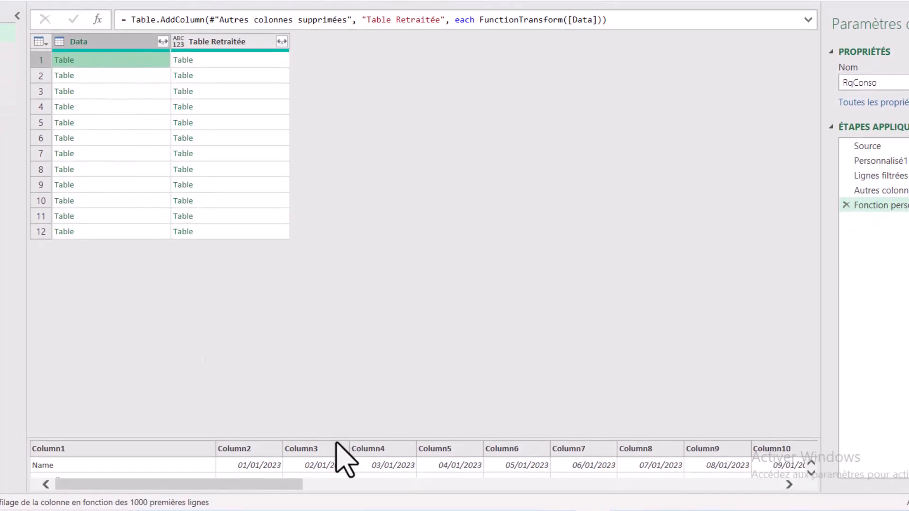
left_click_drag(334, 440, 328, 256)
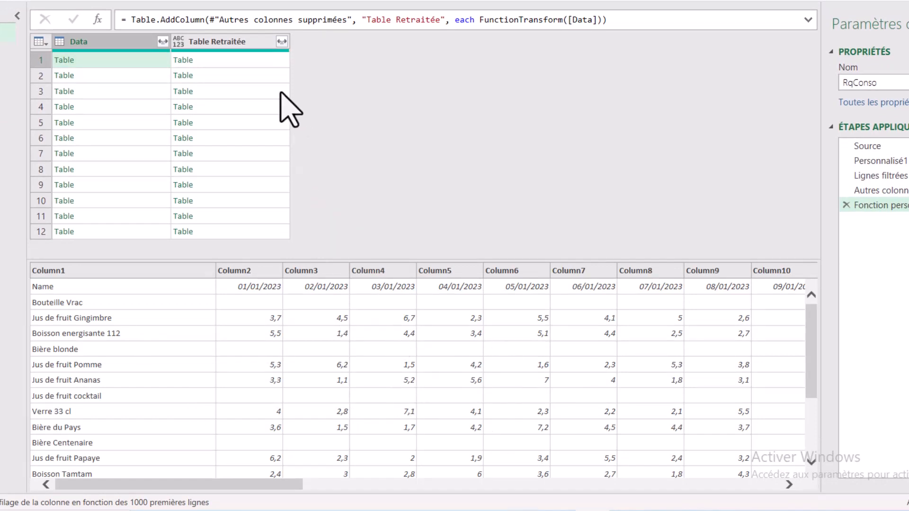
left_click(276, 60)
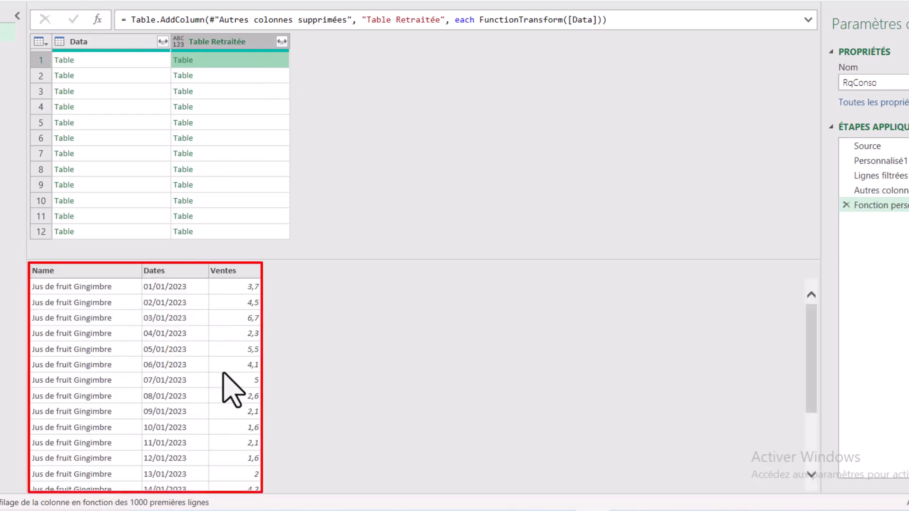
left_click(275, 80)
left_click(276, 93)
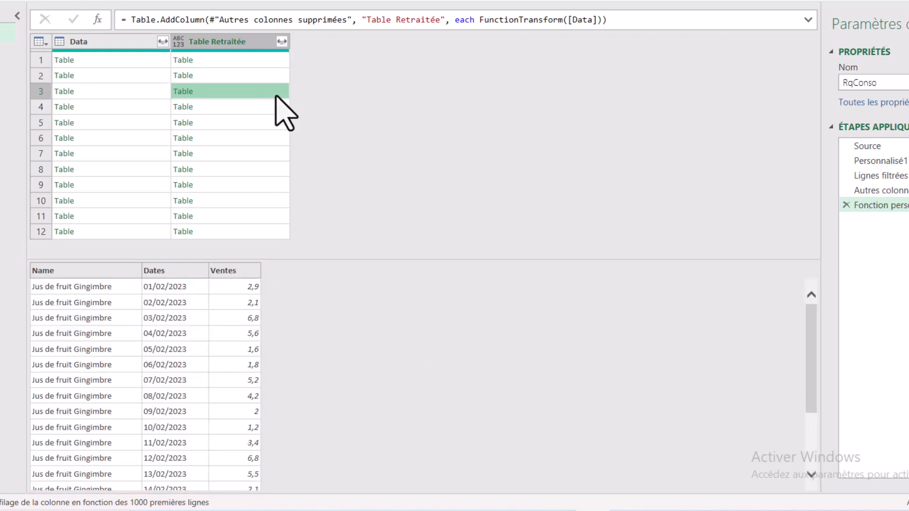
left_click(276, 113)
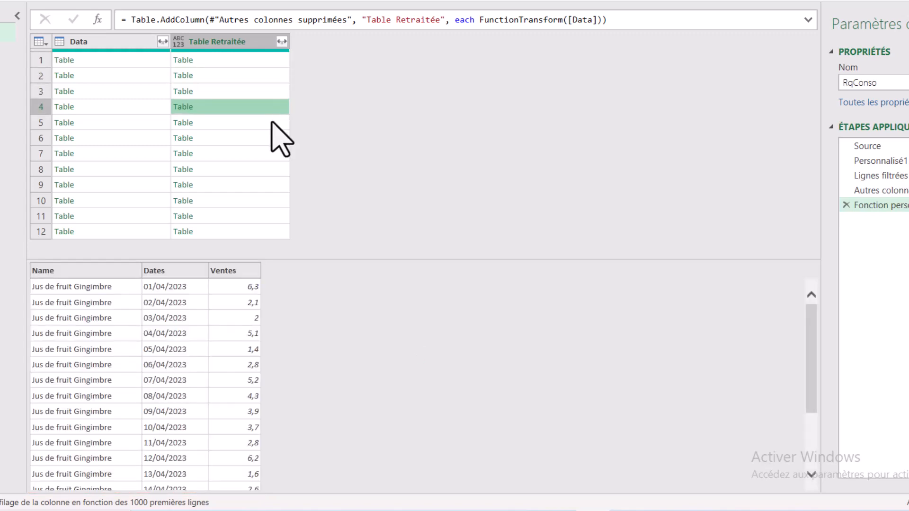
left_click(272, 123)
Remove the Data column from RqConso.
left_click(121, 43)
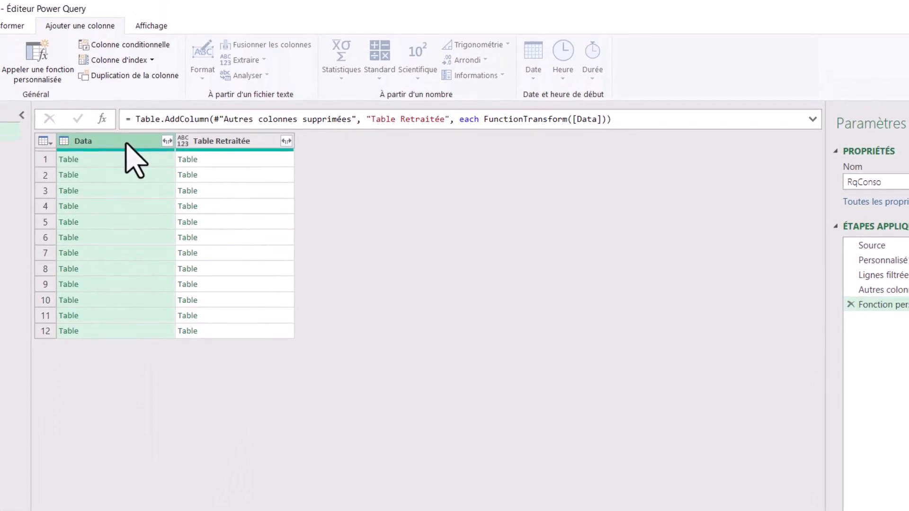
key("Delete")
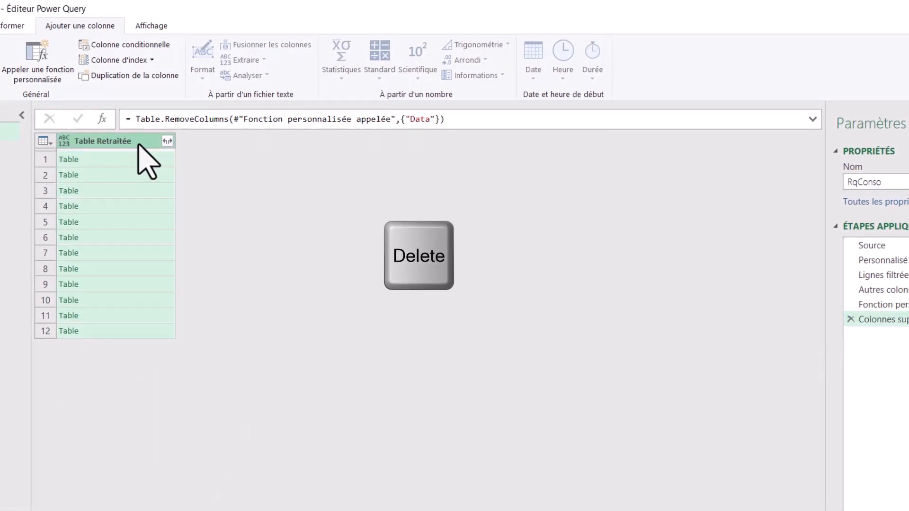
Expand the Table Retraitée column into Name, Dates and Ventes, loading the full column list and omitting the original column name prefix.
left_click(167, 141)
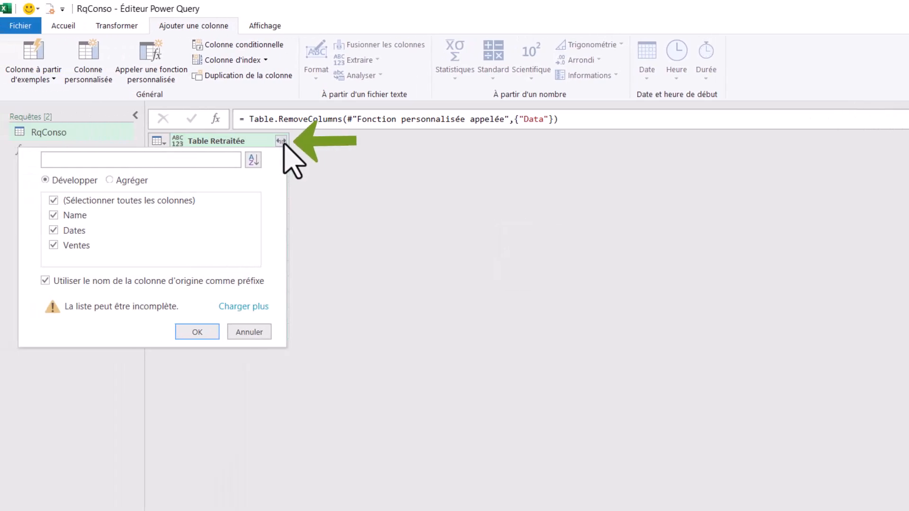
left_click(241, 307)
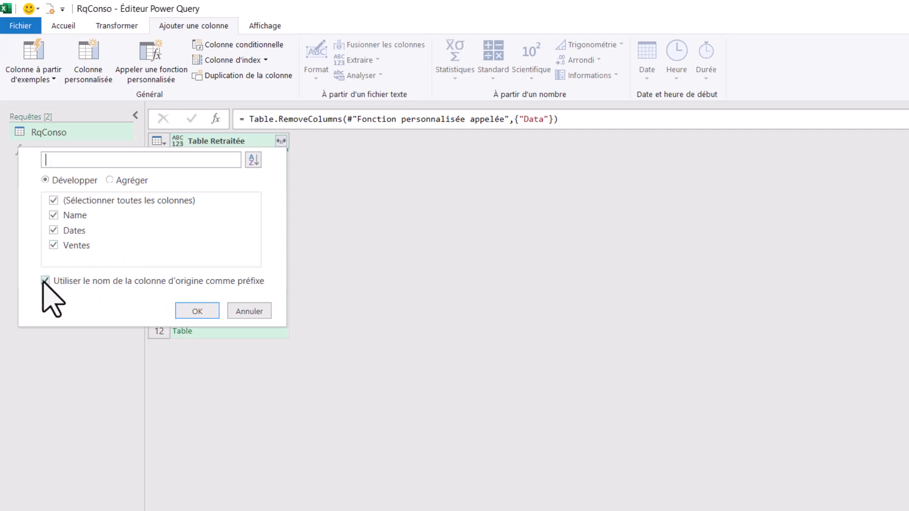
left_click(56, 282)
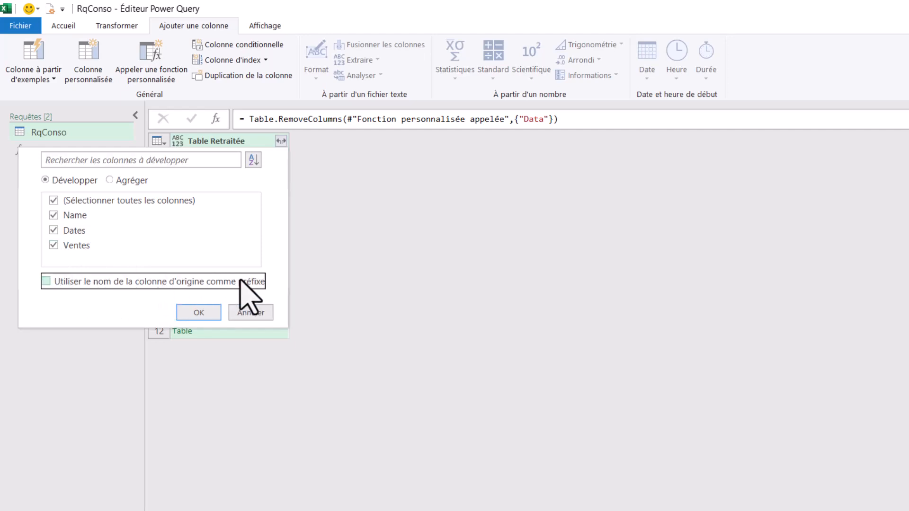
left_click(199, 312)
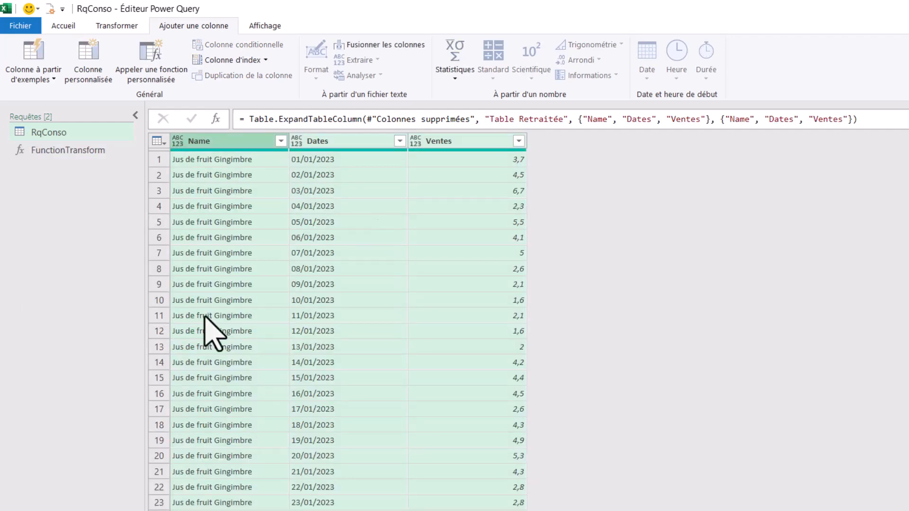
scroll(308, 412, "down", 20)
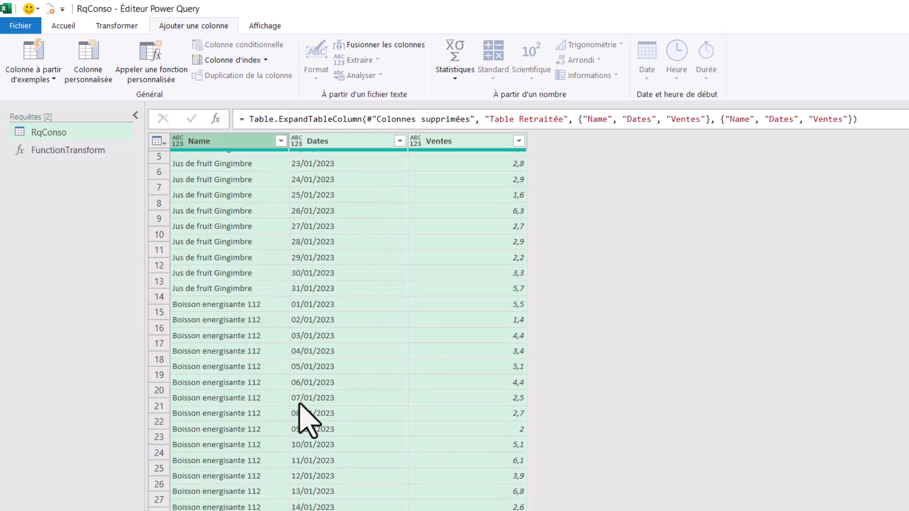
scroll(300, 406, "up", 20)
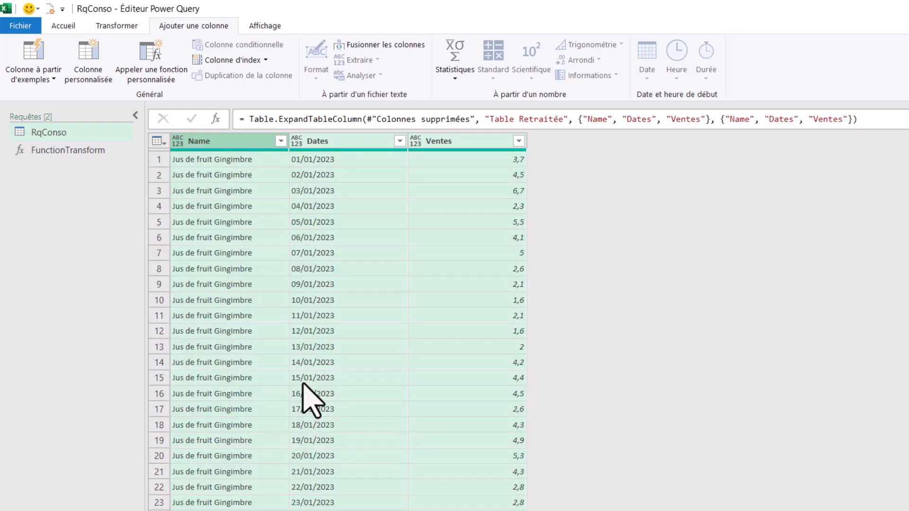
Set the data types of the expanded columns: Name as text, Dates as date and Ventes as decimal number.
left_click(178, 141)
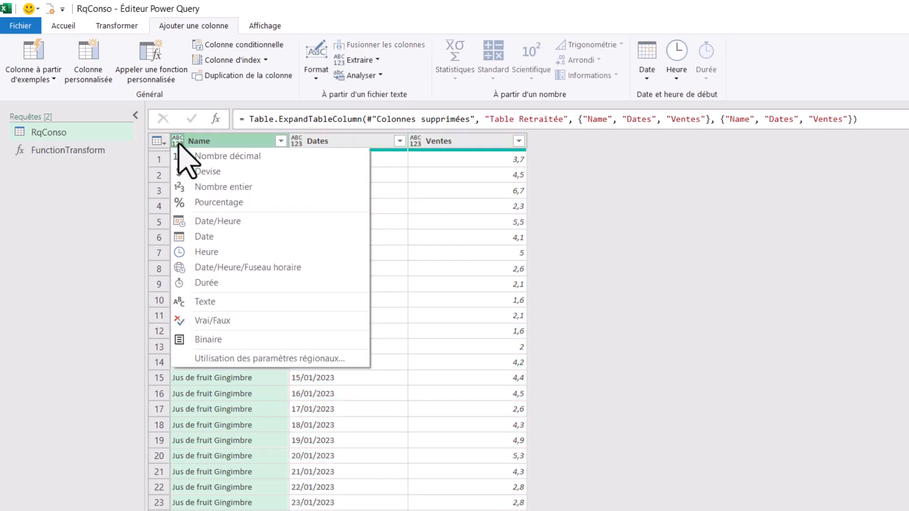
left_click(230, 304)
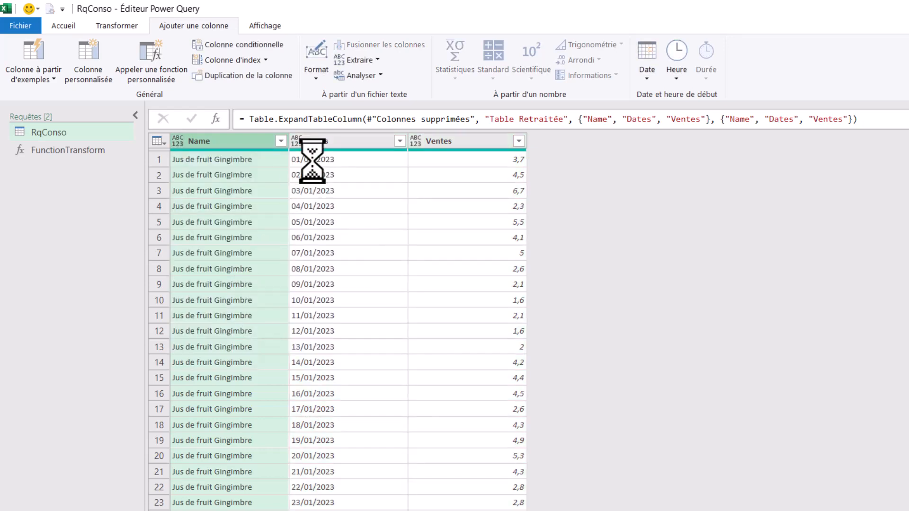
left_click(297, 140)
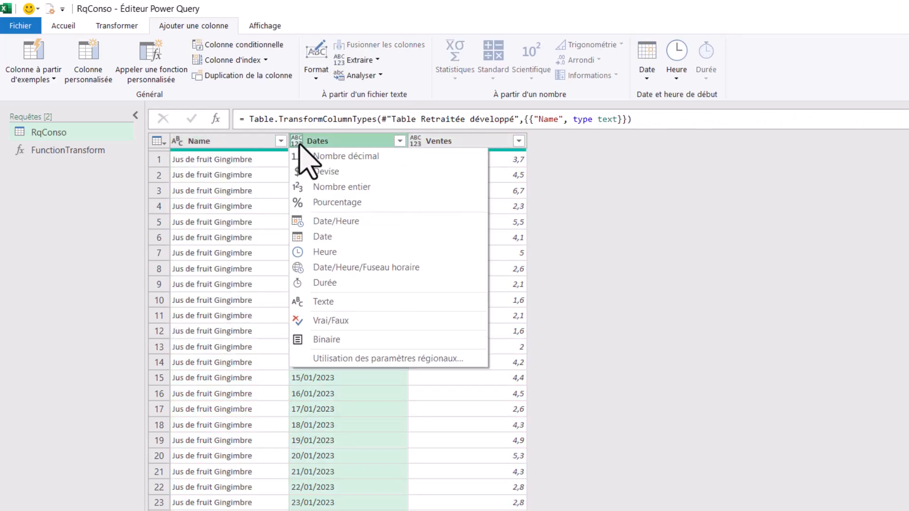
left_click(337, 237)
left_click(414, 141)
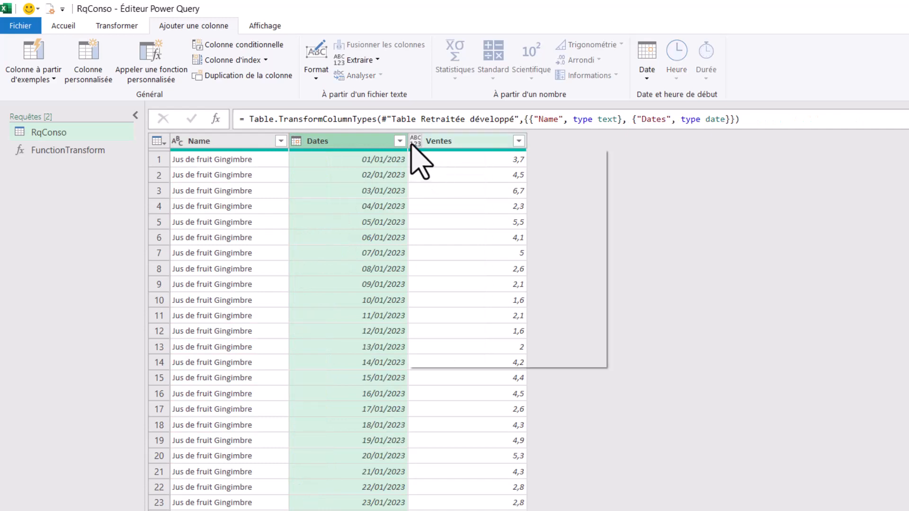
left_click(476, 168)
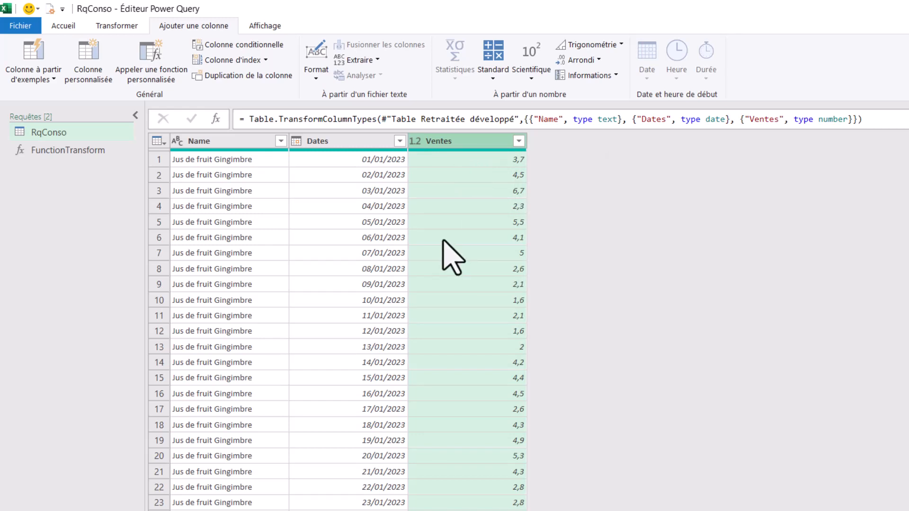
Close the query editor and load the queries to the workbook as connection only.
left_click(67, 29)
left_click(29, 80)
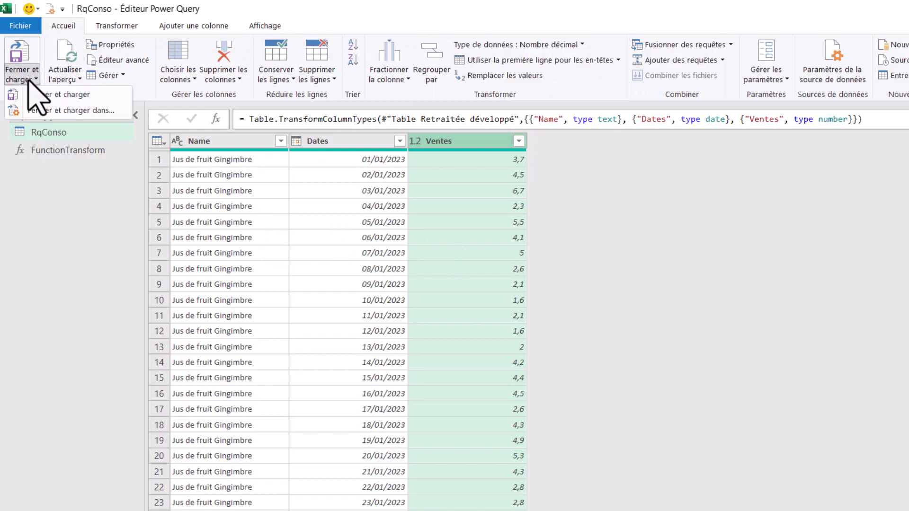
left_click(82, 112)
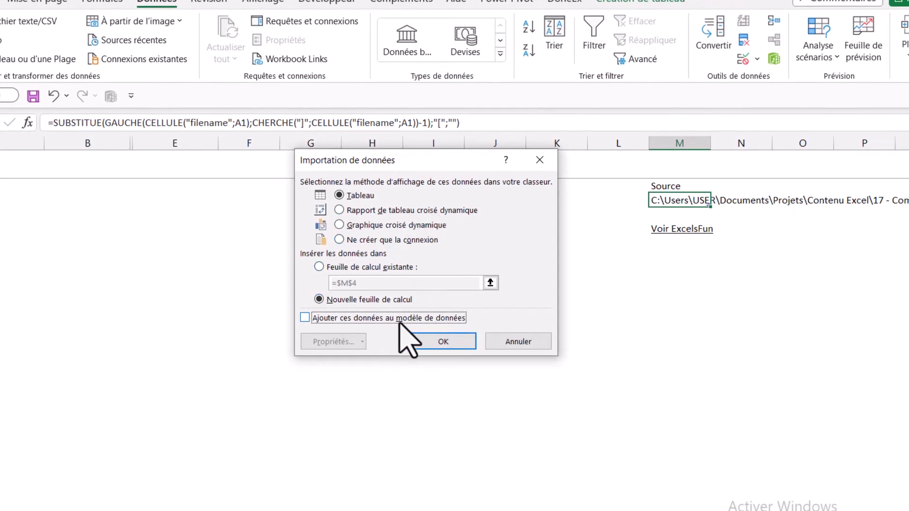
left_click(385, 240)
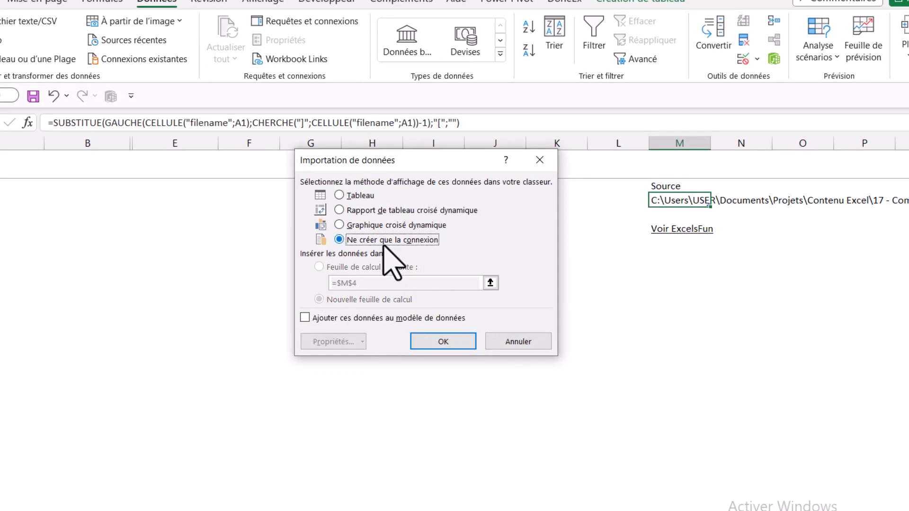
left_click(444, 342)
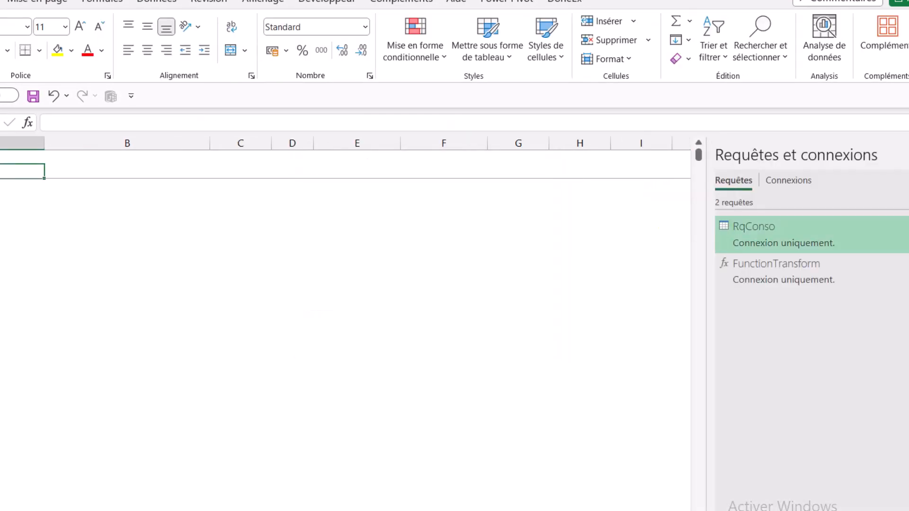
Load the RqConso query as a PivotTable report on the existing worksheet at cell A2.
mouse_move(787, 234)
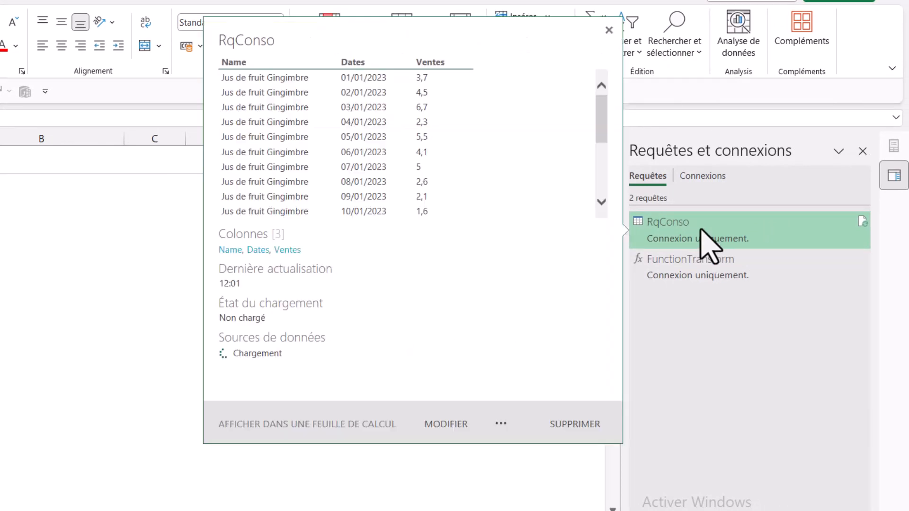
right_click(696, 232)
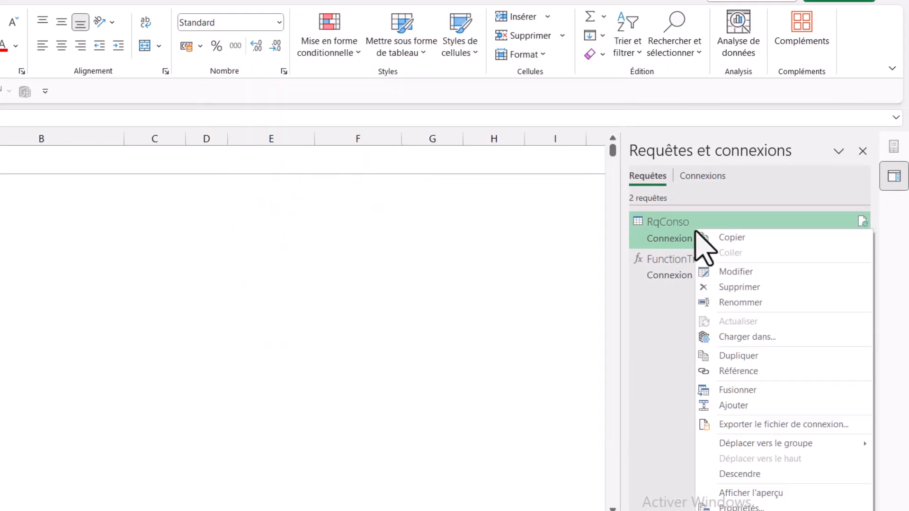
left_click(766, 339)
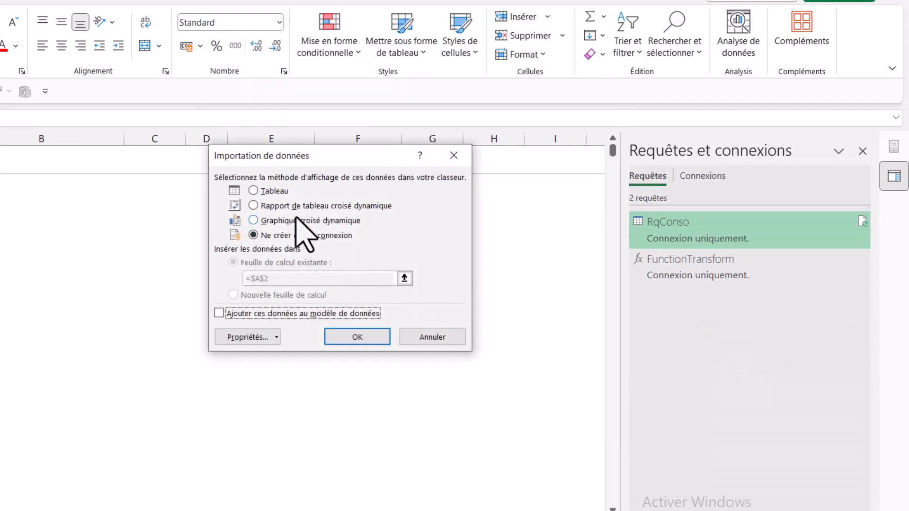
left_click(294, 205)
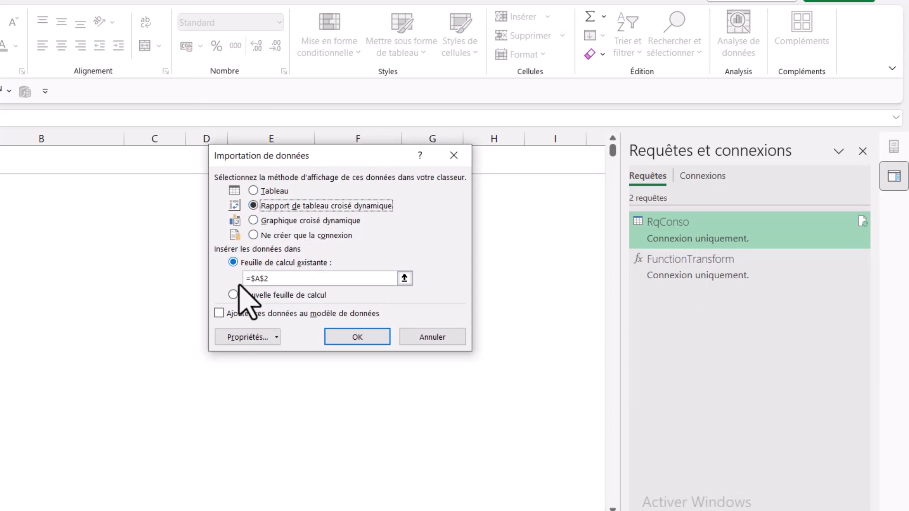
left_click(357, 338)
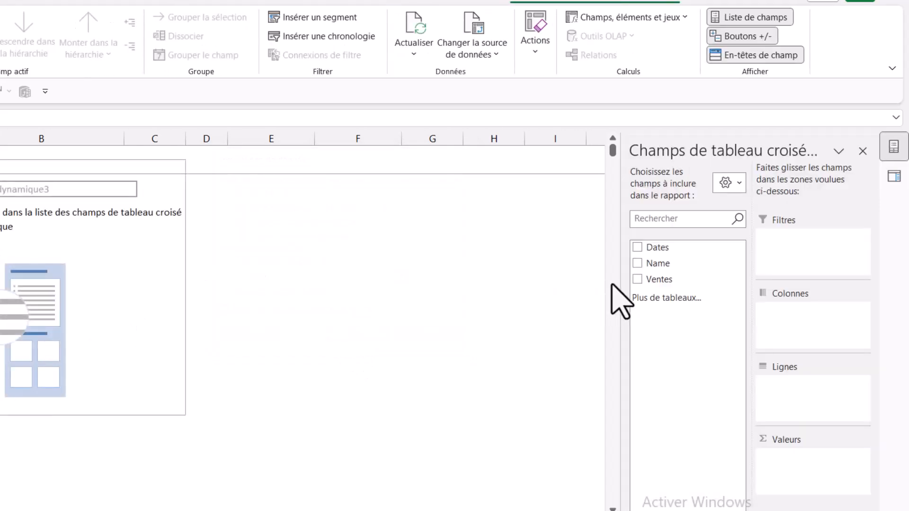
Build the PivotTable with the sum of Ventes as values and Name followed by Dates as row fields.
left_click_drag(673, 281, 847, 498)
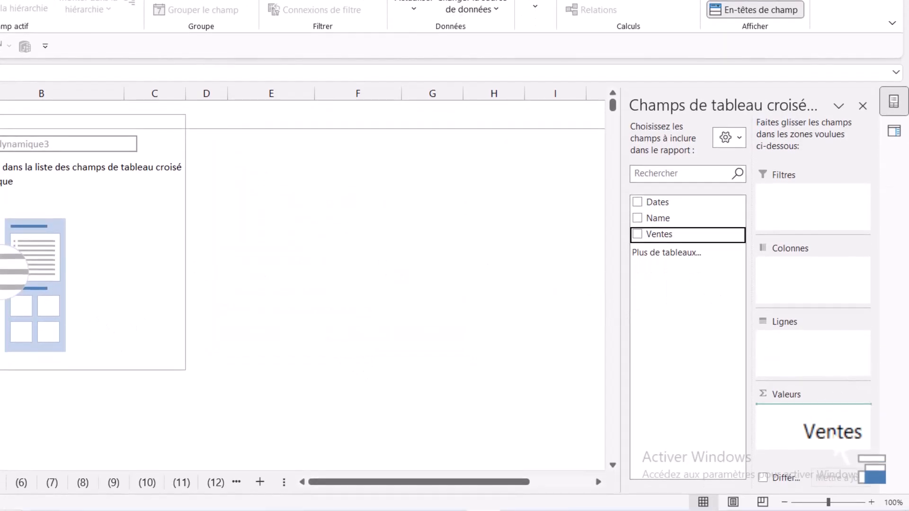
left_click_drag(843, 453, 843, 453)
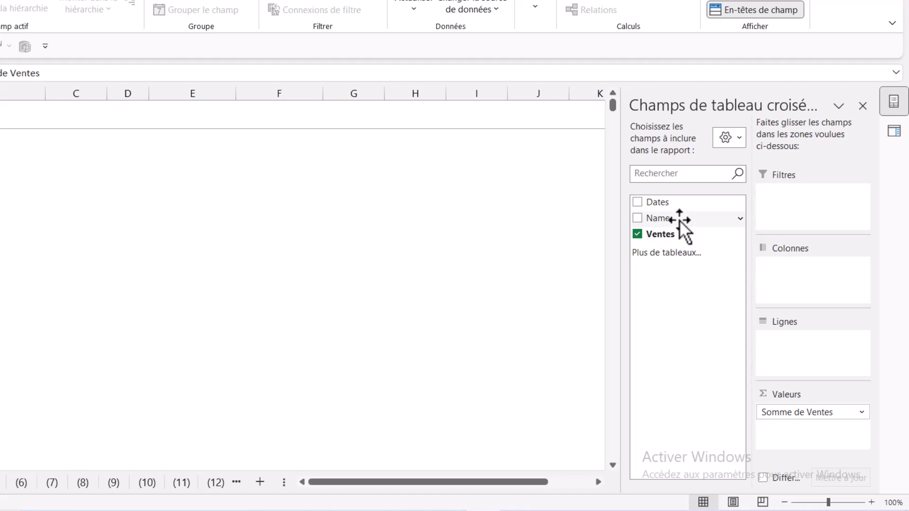
left_click_drag(680, 221, 852, 378)
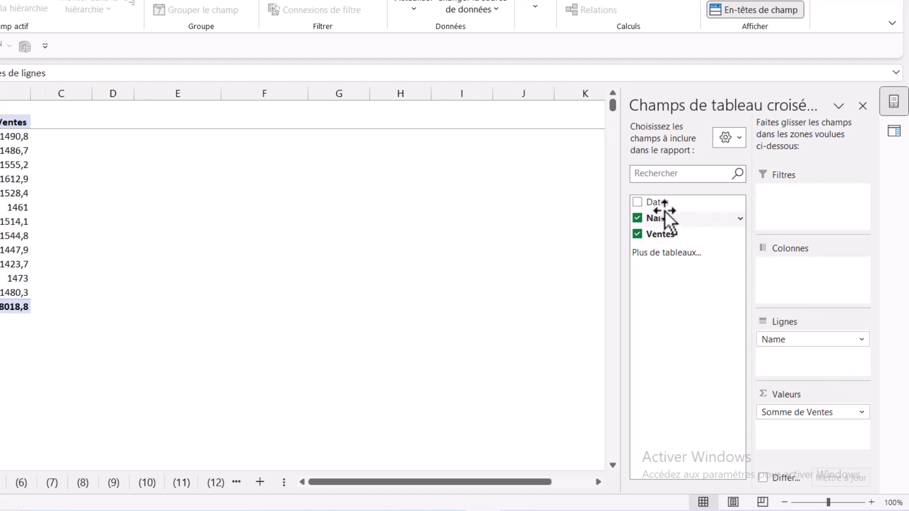
left_click_drag(664, 203, 828, 375)
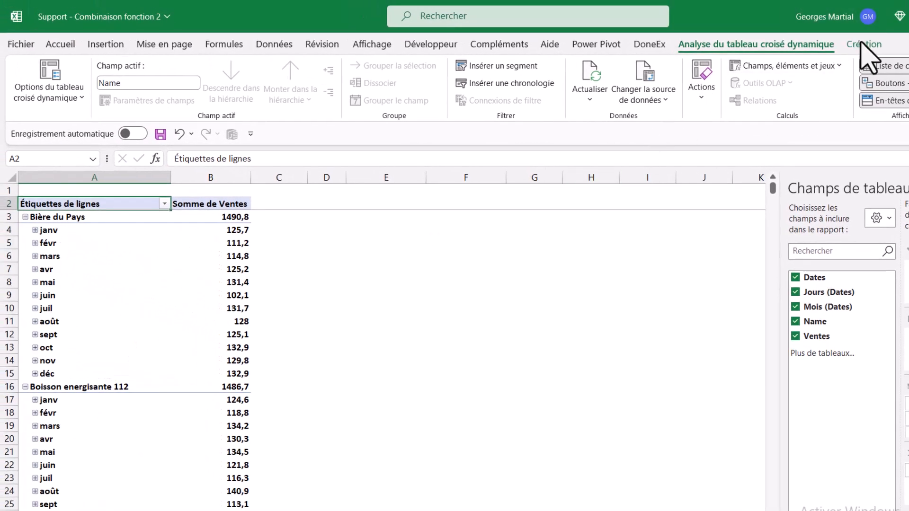
Change the PivotTable's report layout to tabular form.
left_click(863, 45)
left_click(120, 88)
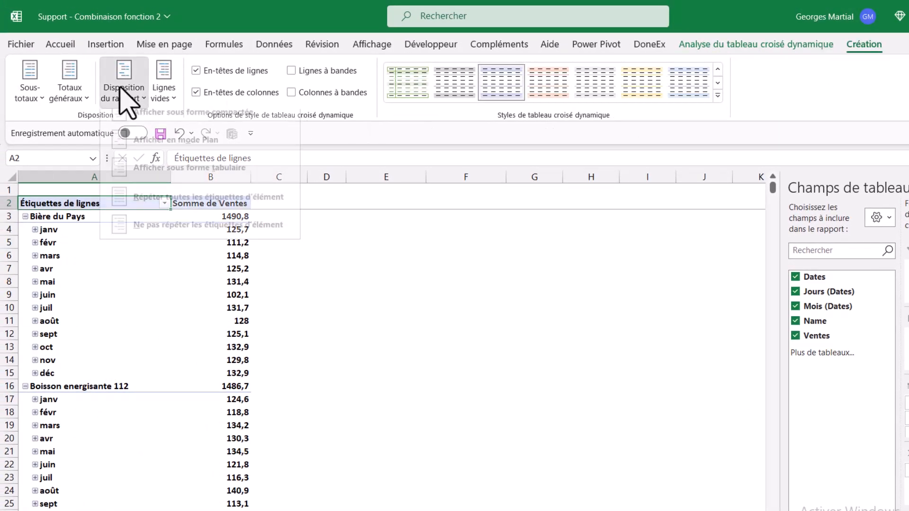
left_click(216, 182)
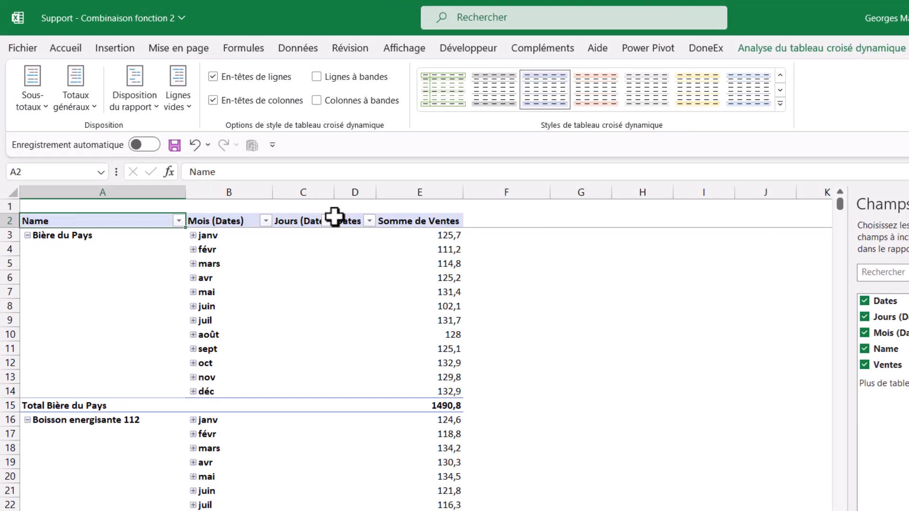
Hide worksheet columns C and D, which hold the Jours (Dates) and Dates fields, and review the PivotTable rows.
left_click_drag(318, 192, 357, 192)
right_click(360, 191)
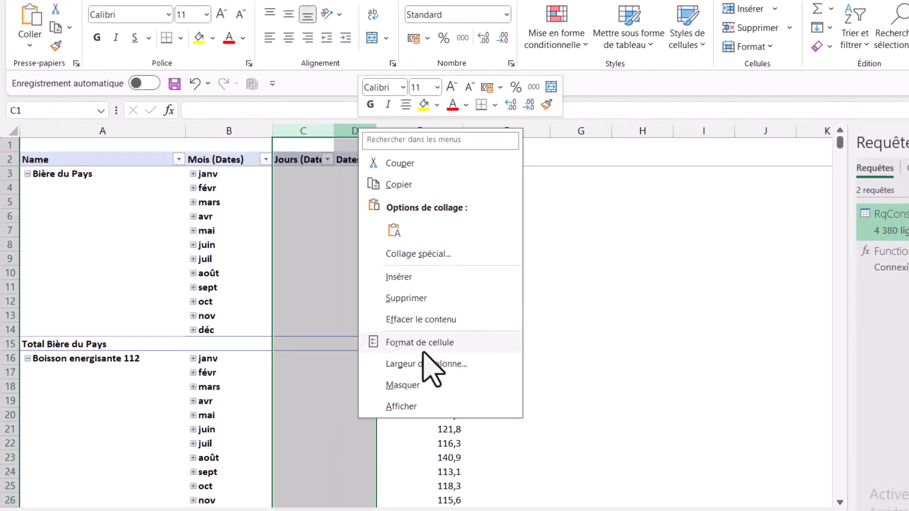
left_click(417, 385)
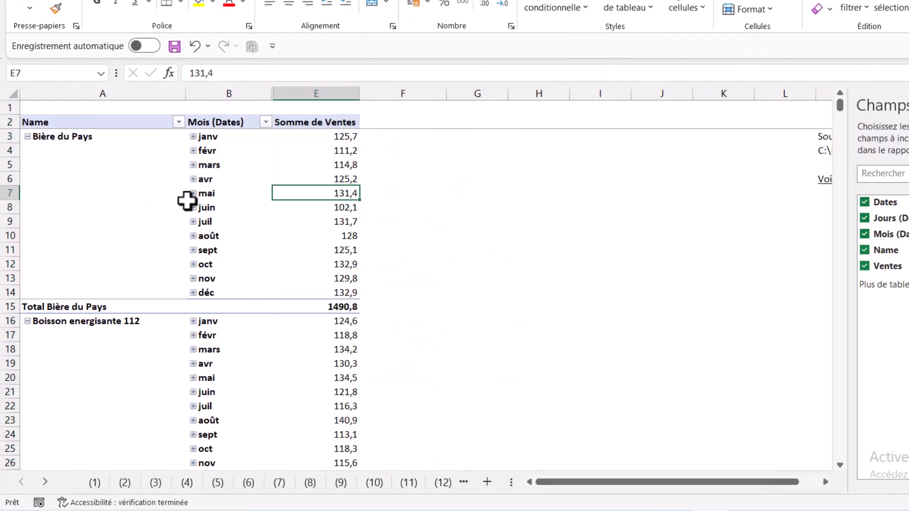
scroll(122, 250, "down", 17)
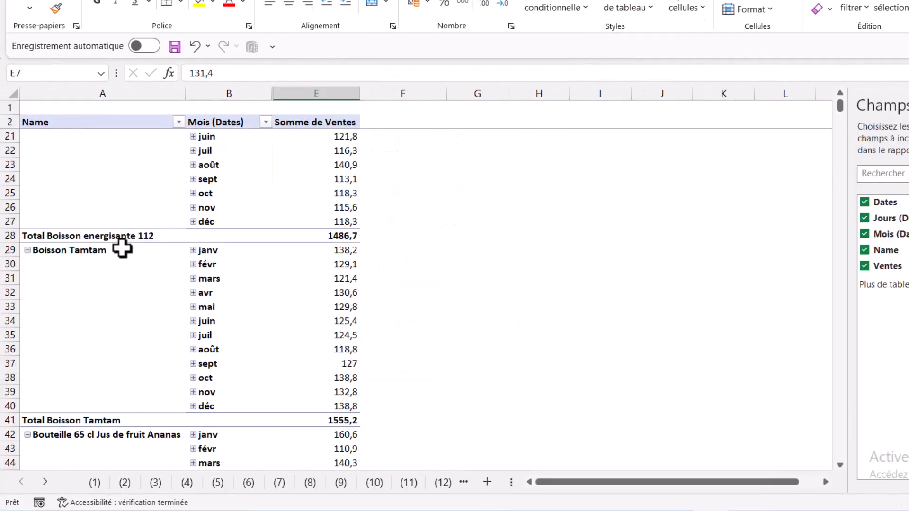